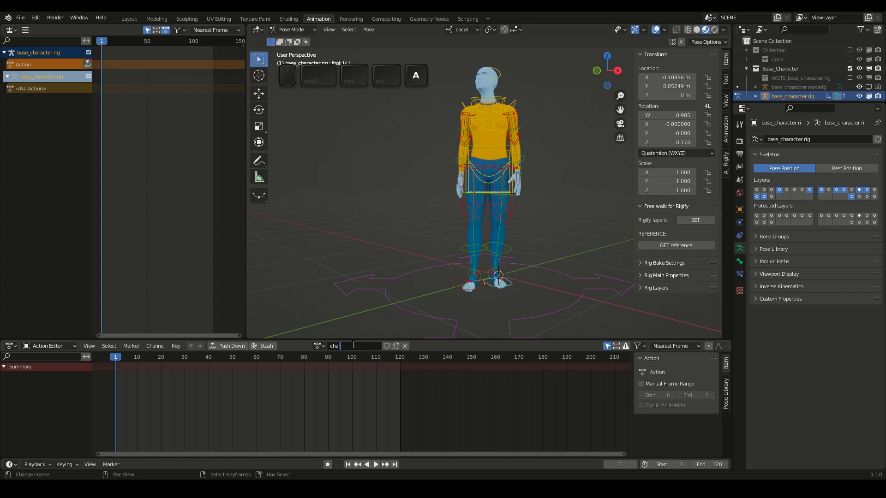
Name the new action "character REFERENCE" and give it a fake user.
text(RE)
text(FERENCE)
key(Return)
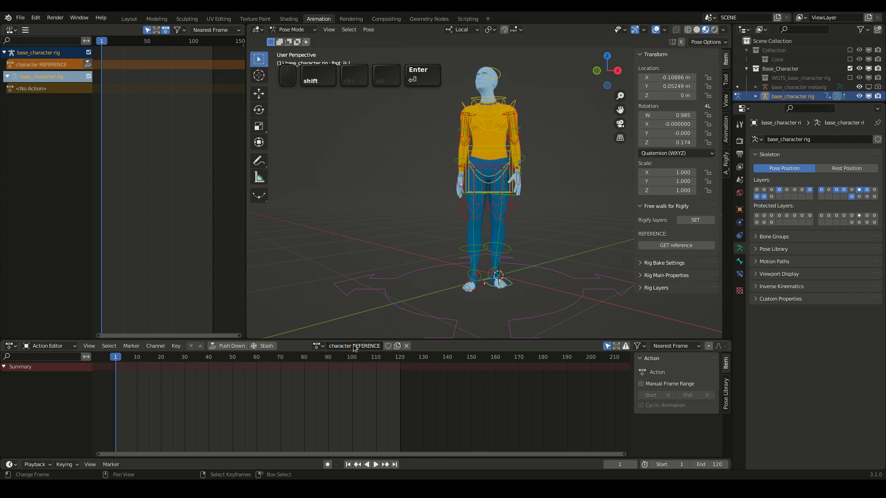
click(388, 346)
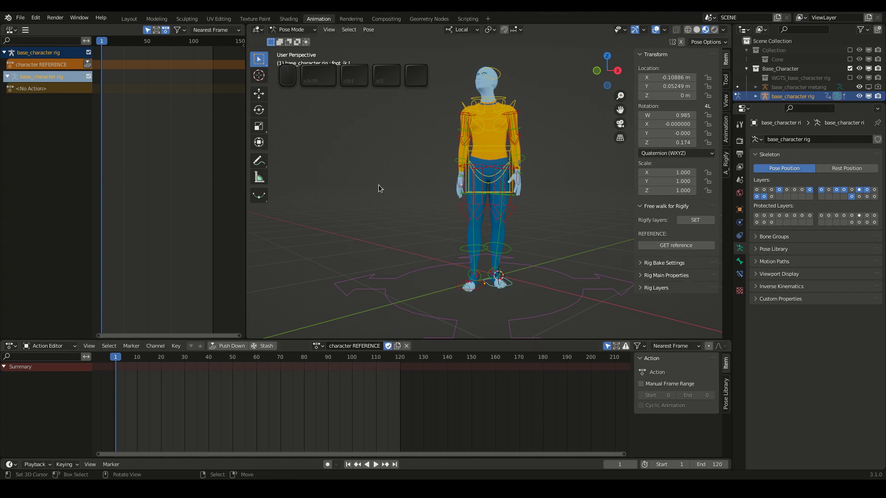
In Object Mode, clear the rig's location and rotation and insert a Location, Rotation & Scale keyframe at frame 1.
click(312, 31)
click(304, 40)
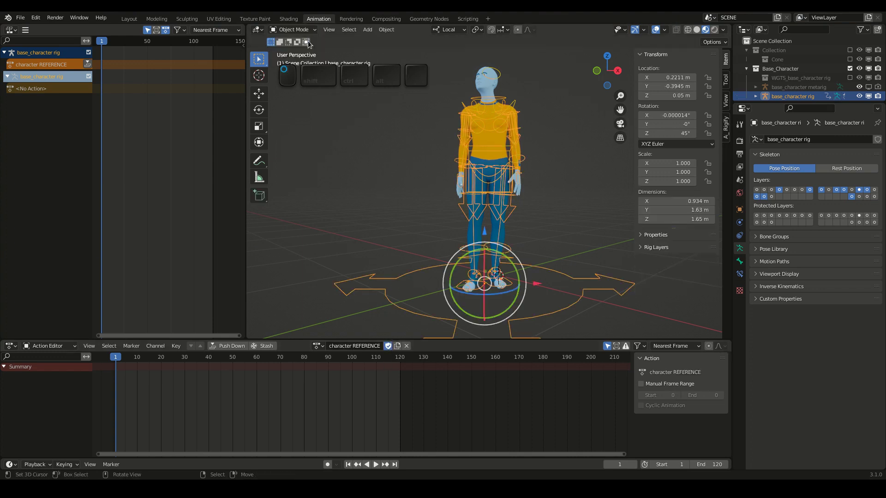
key(alt+g)
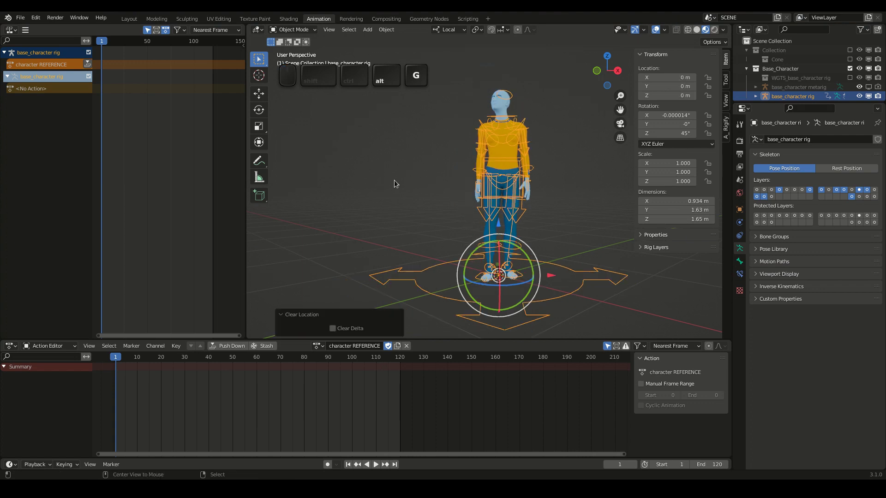
key(alt+r)
key(KP_1)
key(i)
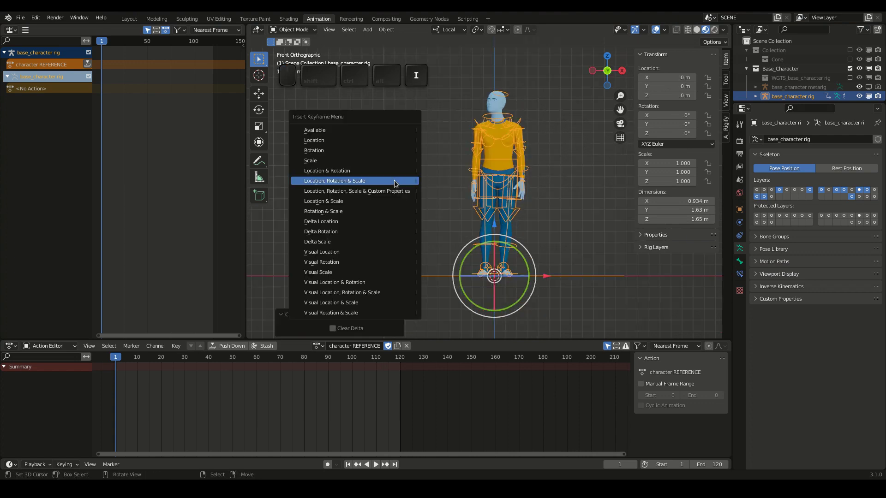
click(368, 181)
In Pose Mode, clear the location, rotation and scale of all the rig's bones.
click(293, 30)
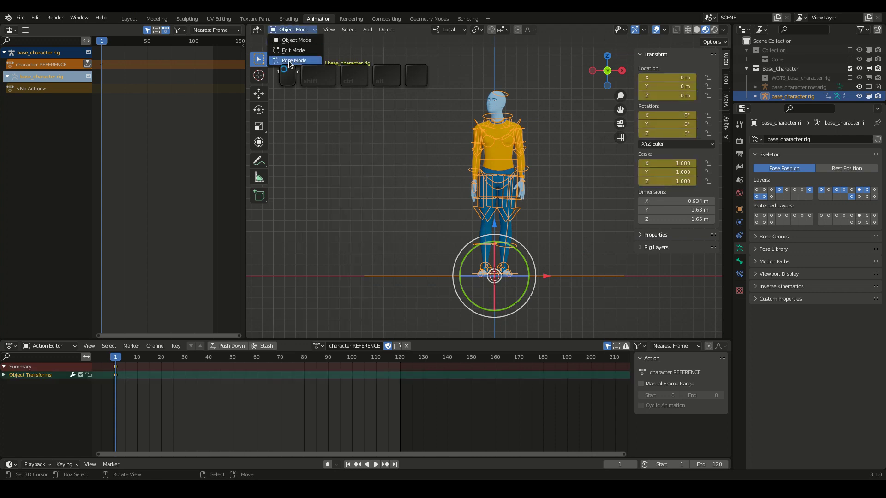
click(310, 62)
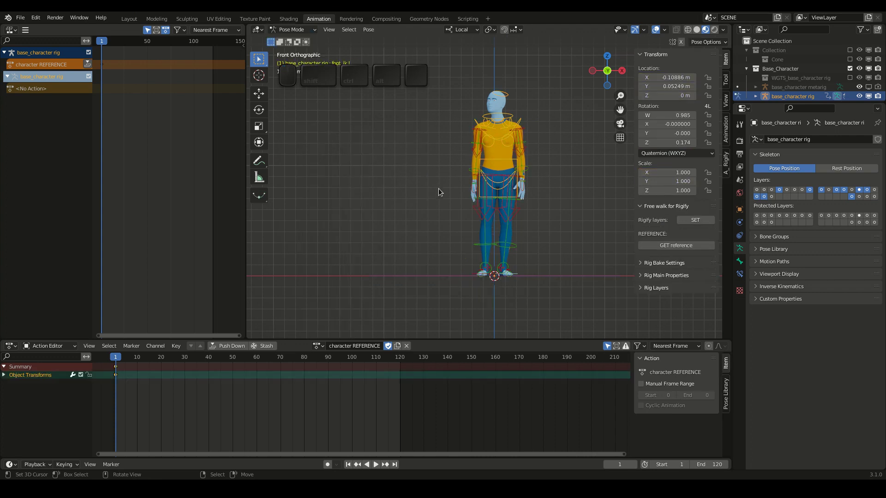
key(a)
key(alt+g)
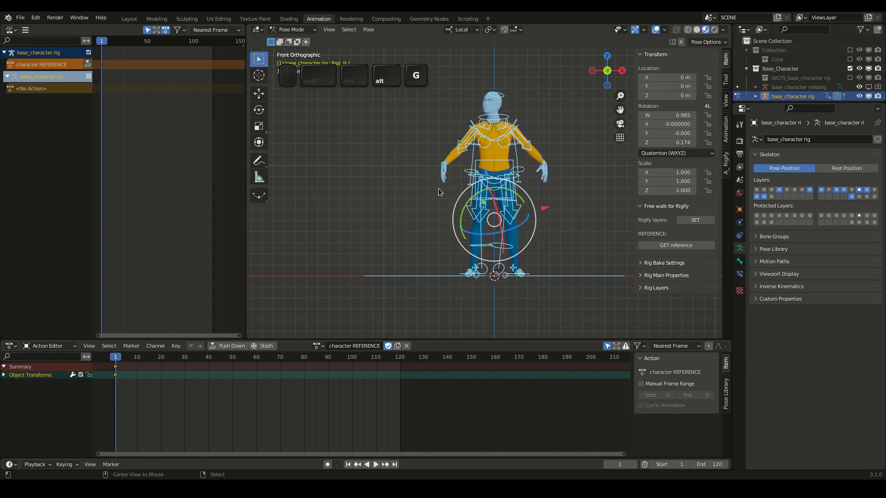
key(alt+r)
key(alt+s)
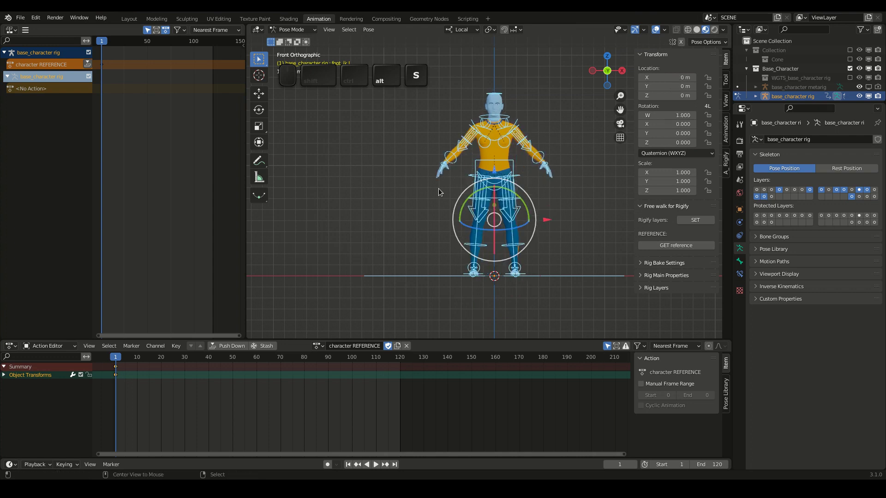
Lower the left IK hand beside the body to about X 0.305 m, Y 0.052 m, Z -0.148 m, with the fingers pointing down.
scroll(489, 187, up, 2)
right_click(569, 156)
key(g)
key(r)
key(KP_3)
key(r)
key(r)
key(x)
key(KP_1)
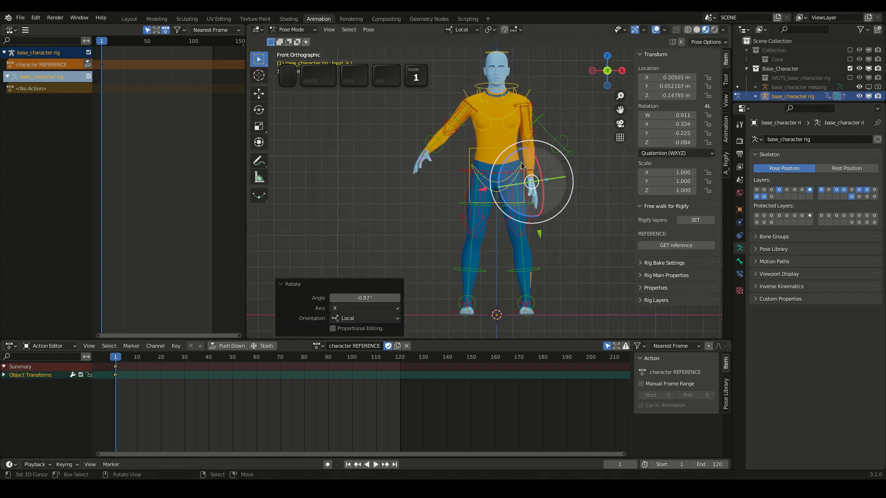
Refine the left IK hand's rotation and move it to about X 0.309 m, Y -0.050 m, Z -0.149 m, then mirror its pose to the right hand.
key(r)
key(z)
key(r)
key(y)
key(g)
key(x)
key(KP_3)
key(g)
key(y)
key(KP_1)
key(ctrl+c)
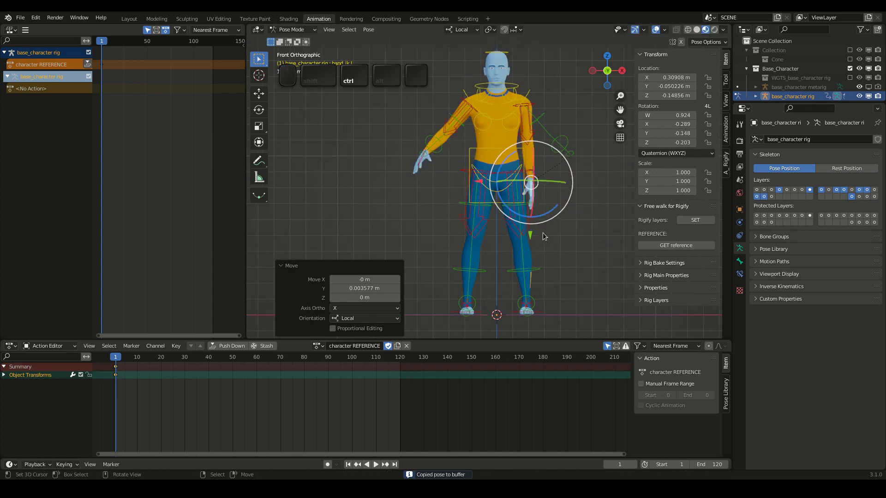
key(ctrl+shift+v)
Move the left IK foot inward to about -0.108 m on local X and mirror its pose to the right foot.
right_click(531, 311)
key(g)
key(x)
click(584, 281)
key(ctrl+c)
key(ctrl+shift+v)
Examine the Rig Main Properties of the left IK hand and foot and inspect the standing pose from several angles.
right_click(534, 203)
click(641, 276)
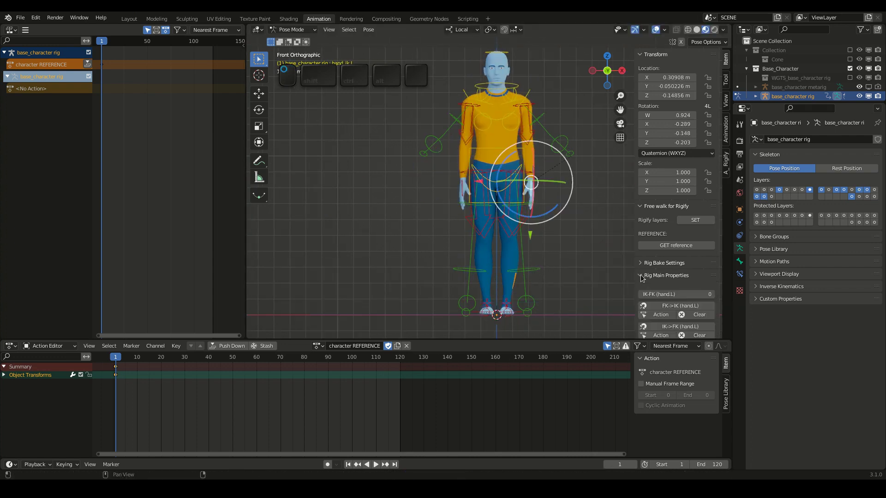
scroll(641, 275, down, 3)
click(506, 308)
middle_drag(512, 207, 576, 204)
middle_drag(388, 193, 461, 184)
key(KP_3)
key(KP_1)
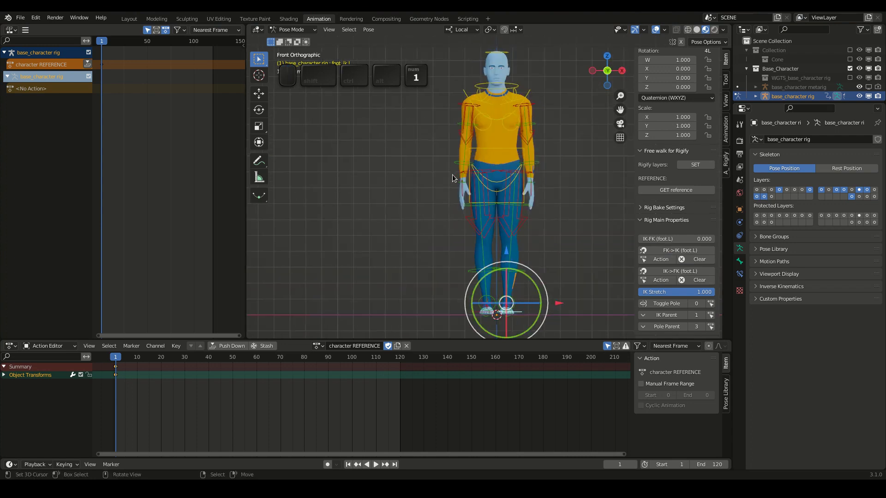
Insert a Location, Rotation & Scale keyframe for all bones at frame 1.
key(a)
key(i)
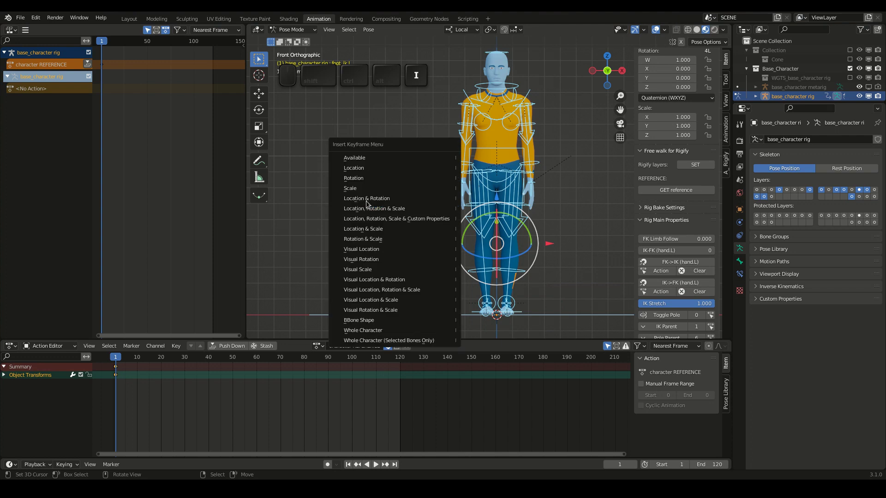
click(410, 213)
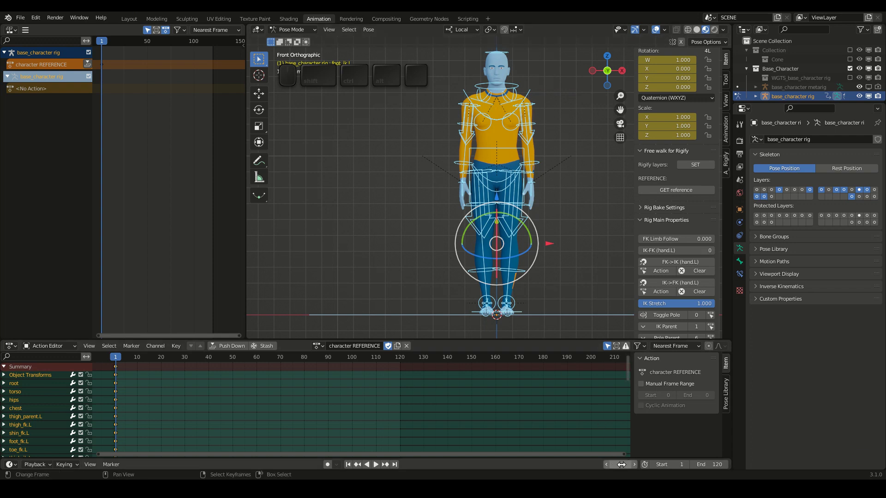
Keep frame 1 as the current frame and get the rig's reference with Free walk for Rigify.
click(621, 465)
key(Return)
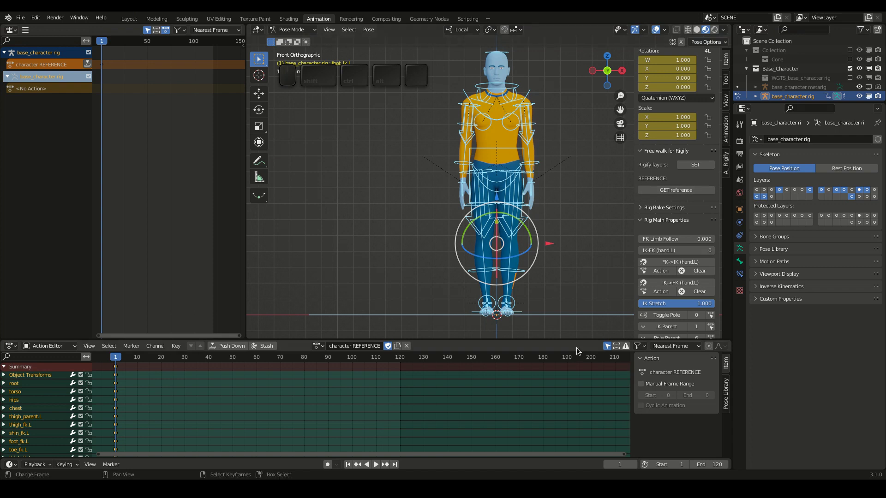
click(682, 193)
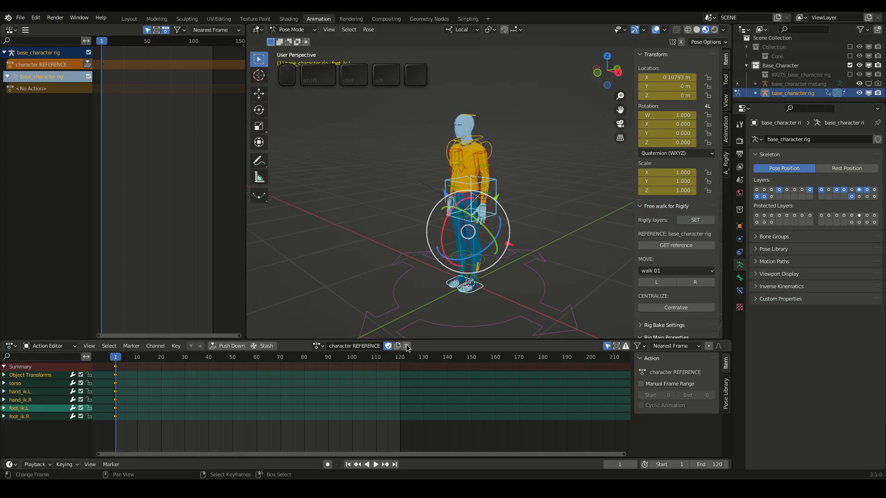
Unlink the reference action, create a new one named "character ACTION" and give it a fake user.
click(396, 346)
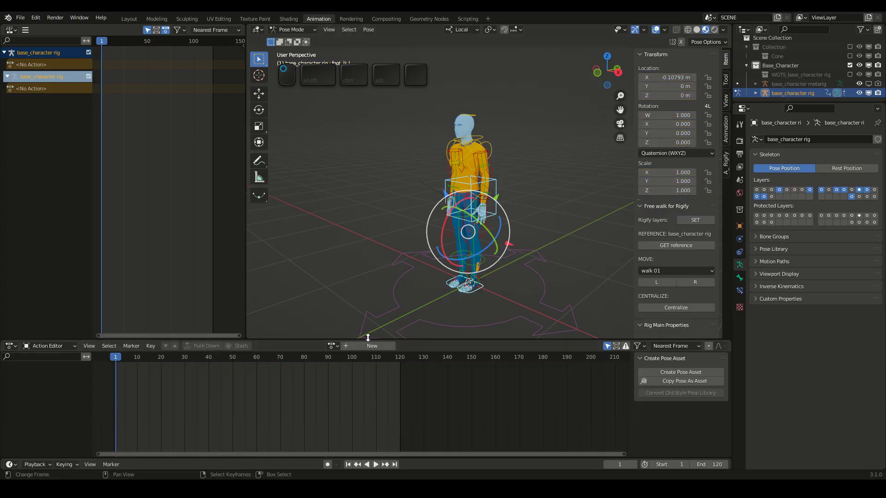
double_click(353, 346)
text(charact)
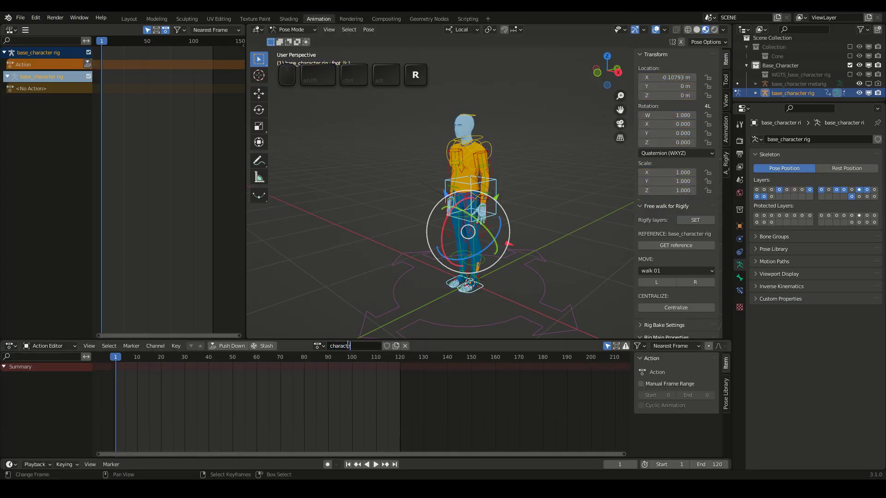
text(er ACTION)
key(Return)
click(386, 346)
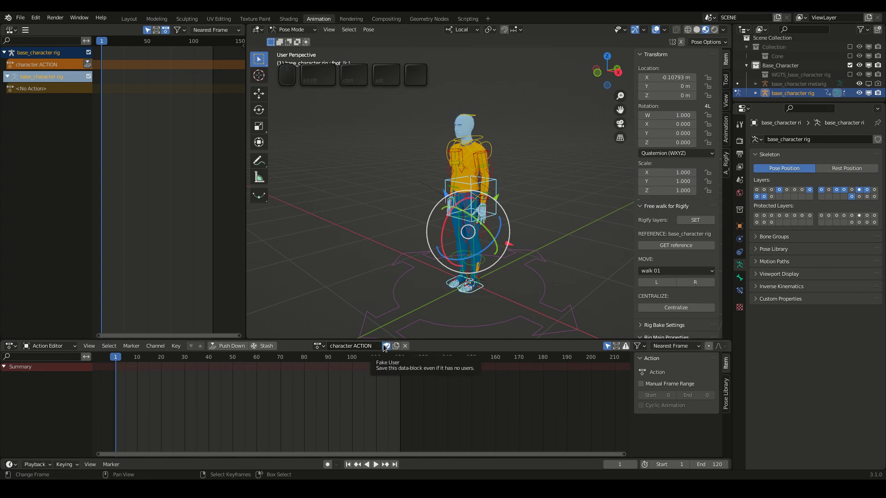
Switch to the Layout workspace and enable the collection with the cones, base, floor and lights.
click(130, 19)
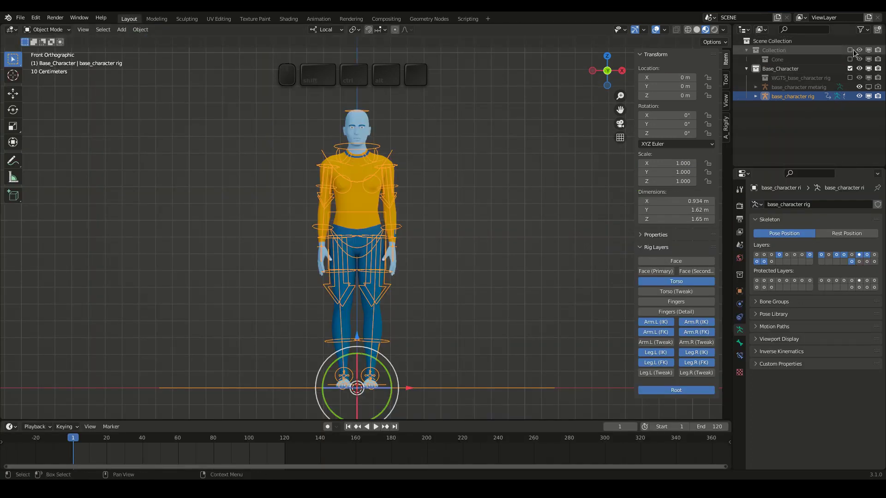
click(851, 51)
middle_drag(431, 196, 383, 235)
scroll(383, 235, down, 2)
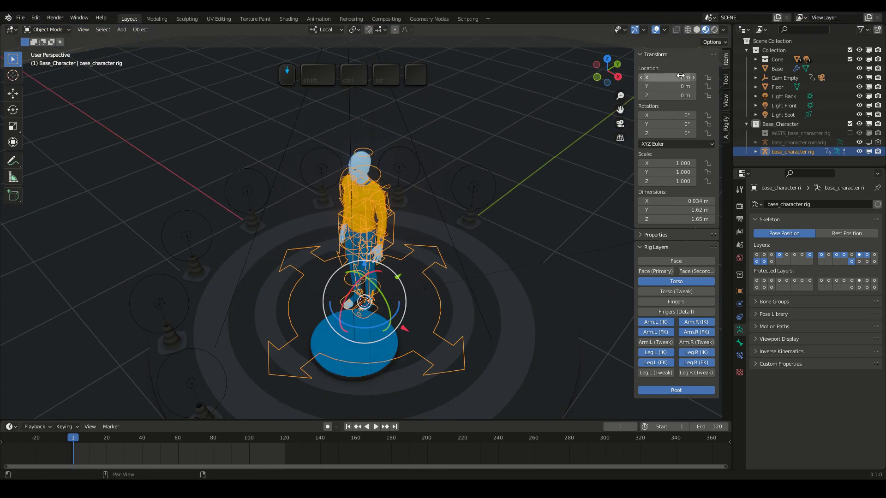
Place the rig at X -0.3 m and Y 0.45 m and keyframe its location, rotation and scale at frame 1.
click(680, 75)
text(-0.3)
key(Return)
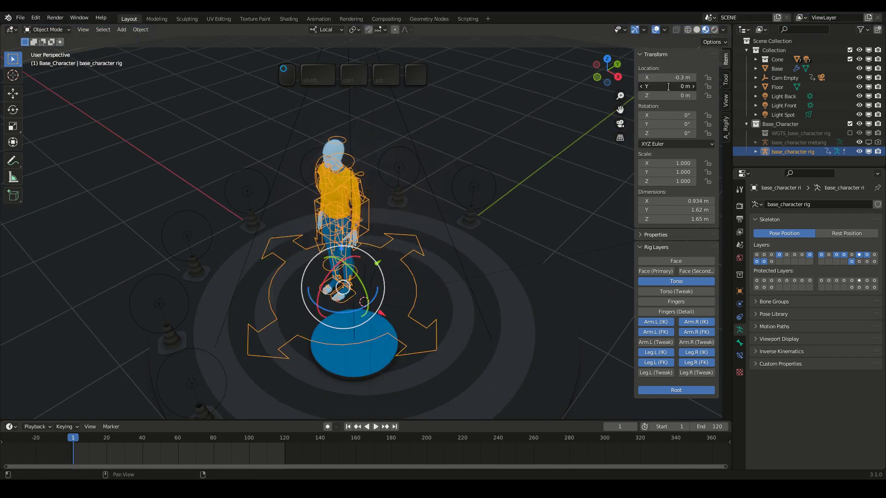
click(668, 86)
text(0.45)
key(Return)
middle_drag(484, 184, 441, 230)
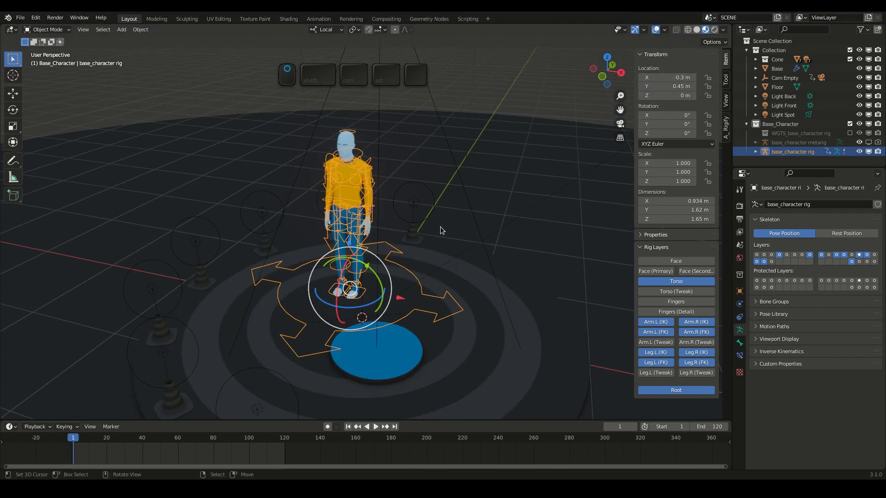
key(i)
click(419, 221)
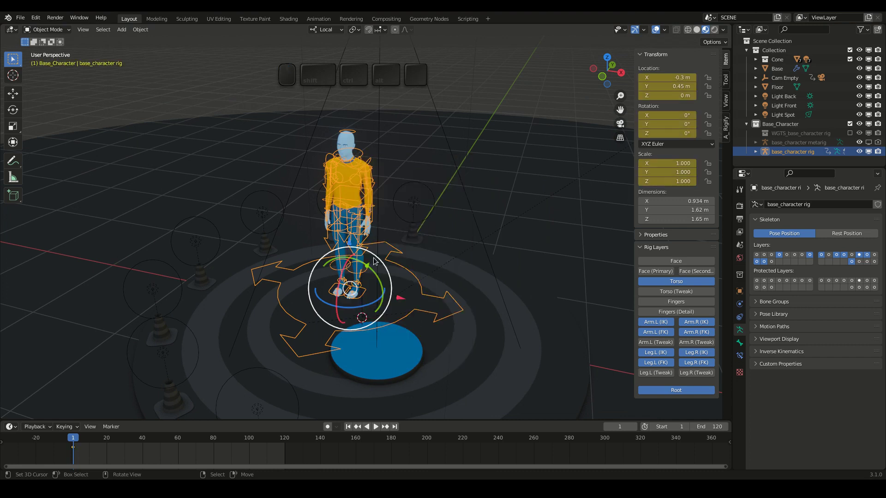
Enter Pose Mode and slightly adjust the character's lower torso control for the starting stance.
middle_drag(377, 270, 392, 295)
key(ctrl+Tab)
key(KP_1)
scroll(383, 255, up, 1)
right_click(326, 296)
drag(357, 271, 362, 269)
middle_drag(350, 277, 346, 249)
drag(305, 349, 318, 349)
Adjust the upper body and tilt the chest control about 4.7° around its local X axis.
right_click(316, 226)
drag(316, 167, 316, 168)
middle_drag(317, 172, 231, 175)
right_click(429, 180)
drag(418, 163, 382, 159)
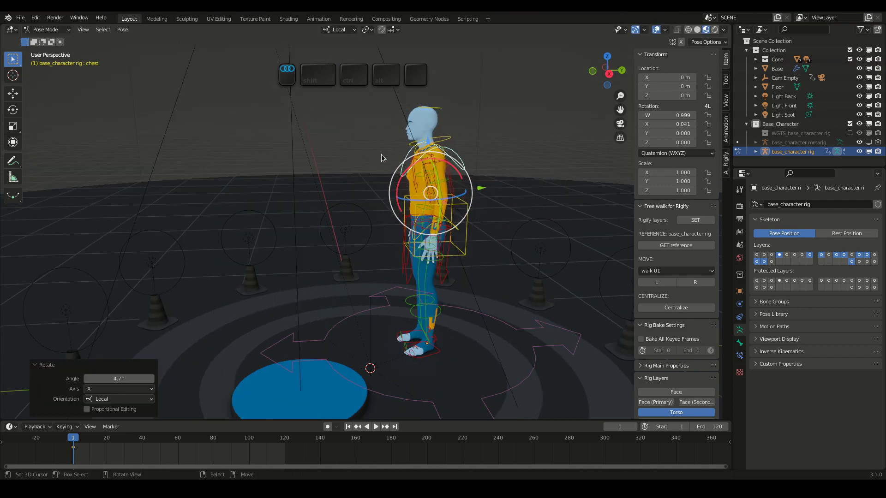
Tilt the head control up, rotate it about 9° around local Z and turn it sideways around local Y.
middle_drag(392, 159, 490, 152)
scroll(392, 194, up, 3)
right_click(369, 177)
drag(367, 196, 369, 185)
drag(376, 246, 384, 242)
key(KP_0)
drag(413, 185, 422, 183)
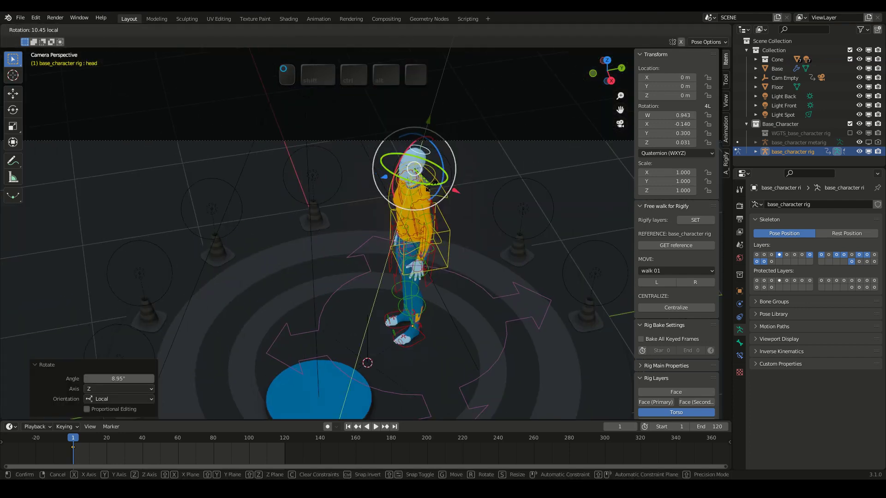
Reposition the left IK hand to about X 0.305 m, Y -0.032 m, Z -0.101 m and rotate it about 7.8° around local Y.
right_click(427, 203)
middle_drag(415, 217, 415, 193)
right_click(338, 226)
scroll(321, 202, up, 1)
middle_drag(322, 201, 353, 199)
drag(300, 208, 303, 203)
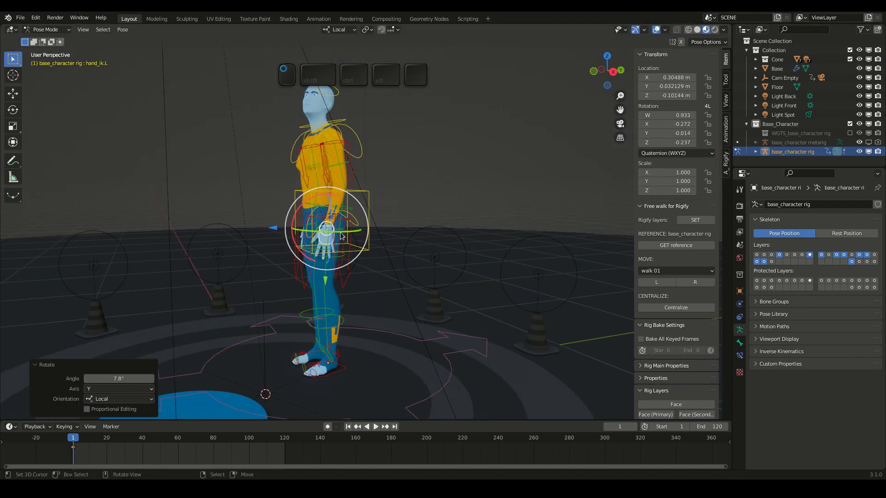
Adjust the right IK hand to about X -0.305 m, Y -0.060 m, Z -0.140 m, and check the pose without overlays.
middle_drag(323, 208, 442, 199)
right_click(333, 227)
drag(381, 223, 378, 224)
scroll(378, 226, down, 3)
drag(386, 276, 386, 278)
click(656, 29)
middle_drag(479, 207, 361, 231)
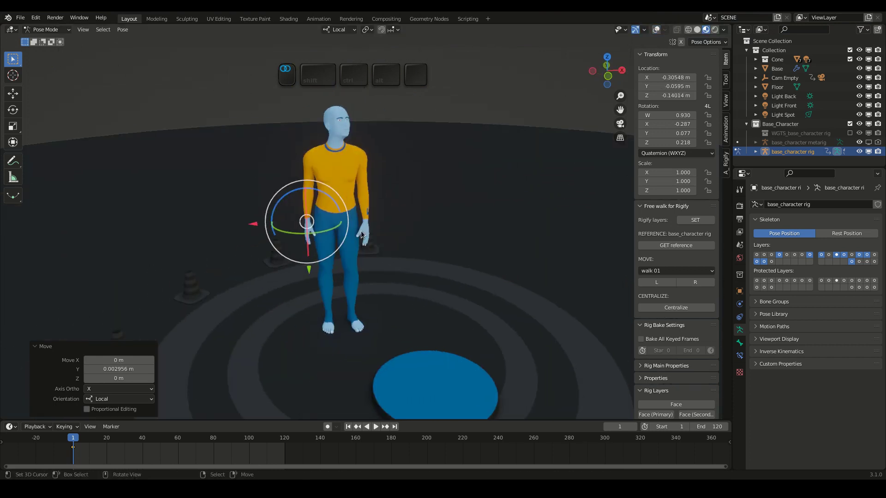
click(656, 30)
Adjust the left IK foot slightly for a more natural stance.
right_click(357, 326)
drag(364, 328, 373, 324)
middle_drag(383, 327, 392, 300)
Collapse Rig Bake Settings, expand Rig Main Properties and check the settings of the right foot and both hands.
click(659, 326)
click(660, 338)
right_click(318, 339)
right_click(364, 226)
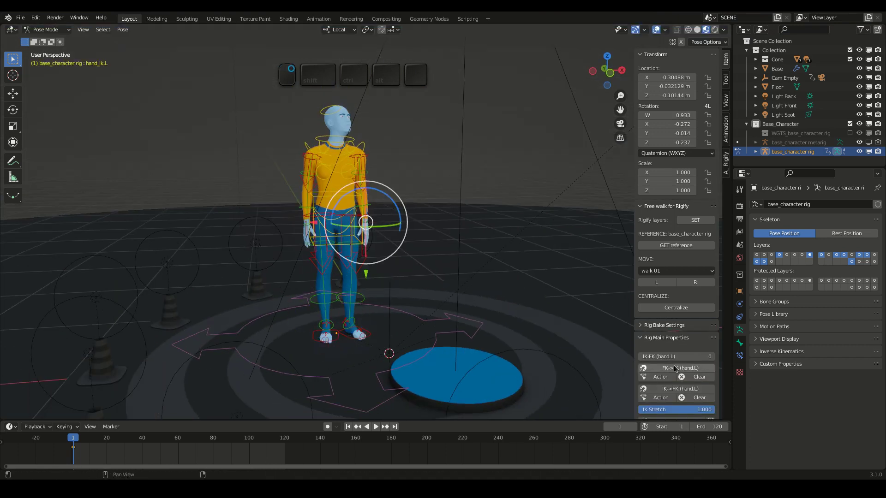
right_click(306, 226)
Select all bones of the posed character and keyframe their location, rotation and scale at frame 1.
scroll(429, 198, up, 1)
shift+middle_drag(429, 198, 431, 233)
middle_drag(477, 233, 472, 217)
key(a)
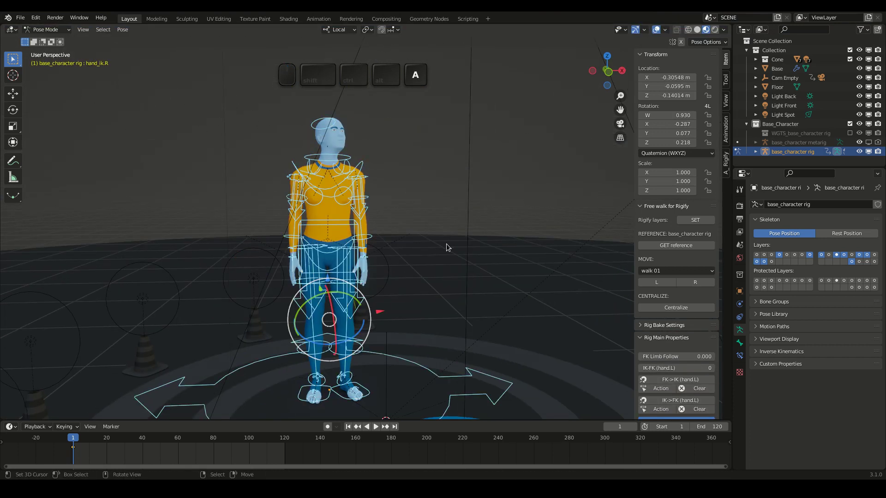
key(i)
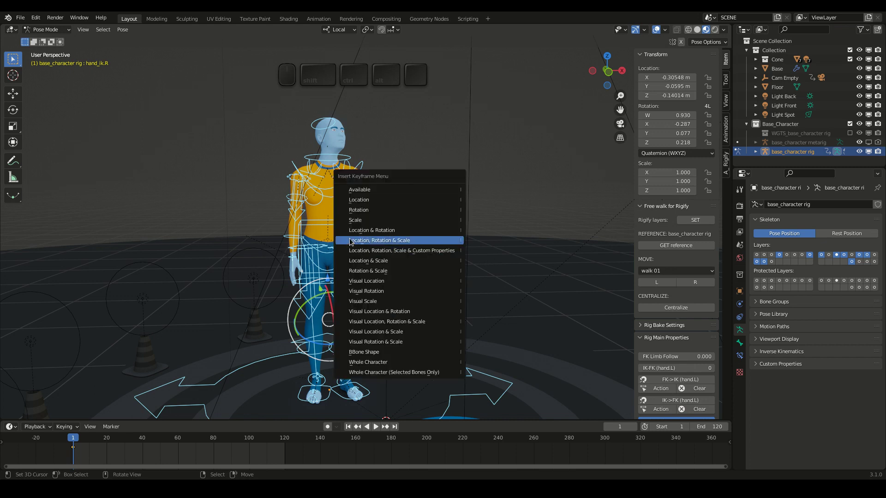
click(397, 241)
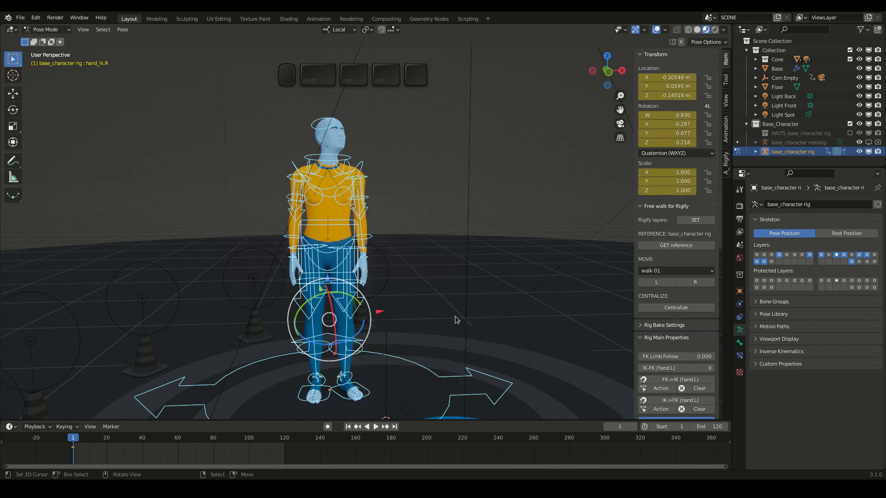
Choose walk 01 as the Free walk for Rigify move.
click(675, 270)
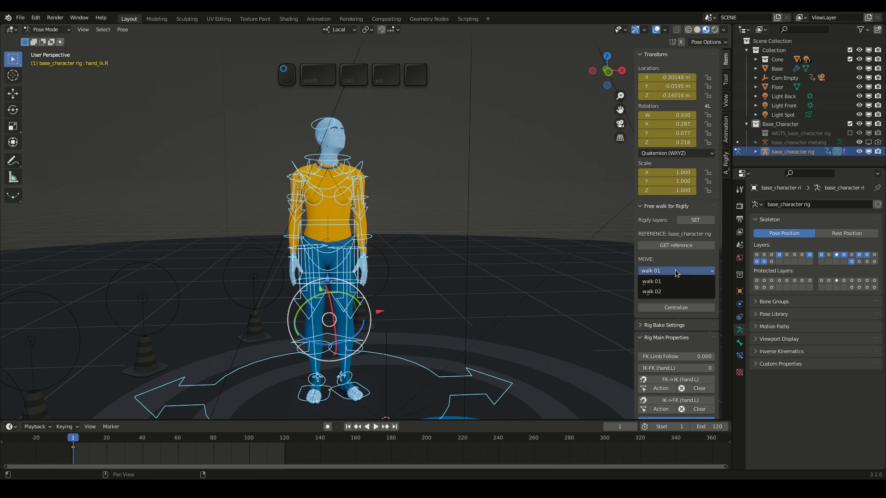
click(654, 282)
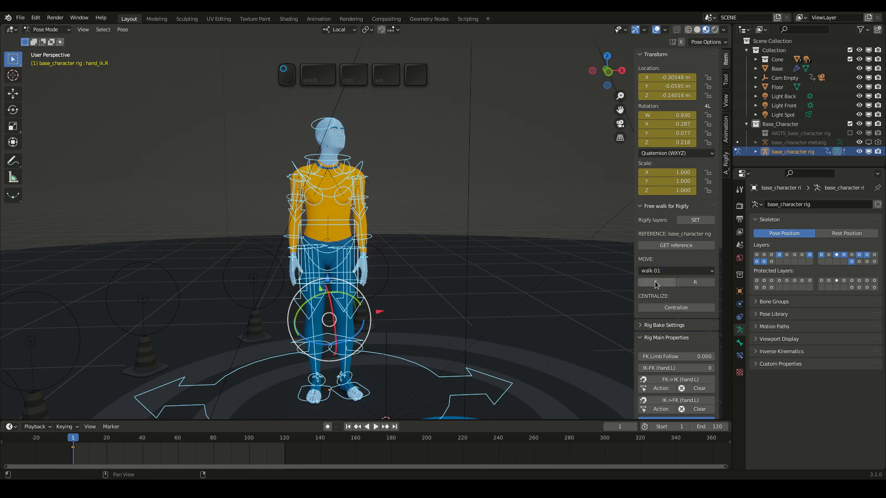
Start a right walk 01 step, set the direction empty's Y and Z rotation to 0°, and generate the contact pose at frame 17.
click(696, 283)
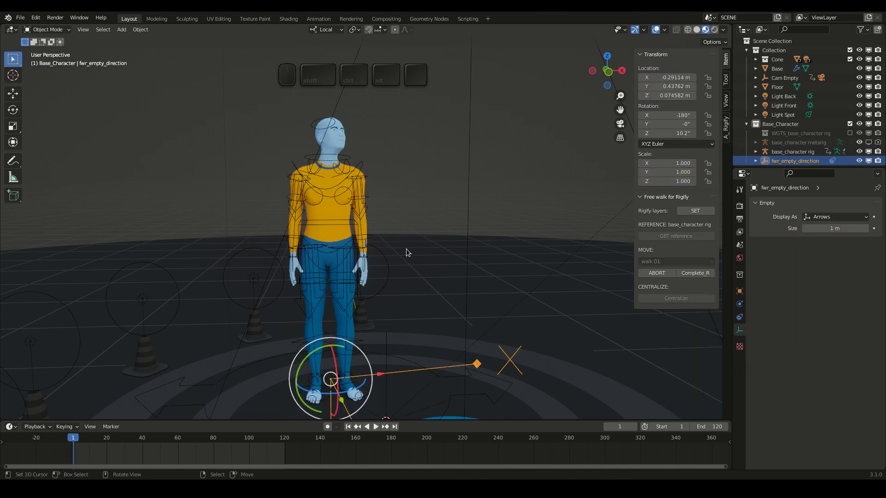
middle_drag(406, 251, 382, 318)
mouse_move(374, 323)
mouse_down()
mouse_move(367, 329)
mouse_move(378, 317)
mouse_up()
click(665, 123)
text(0)
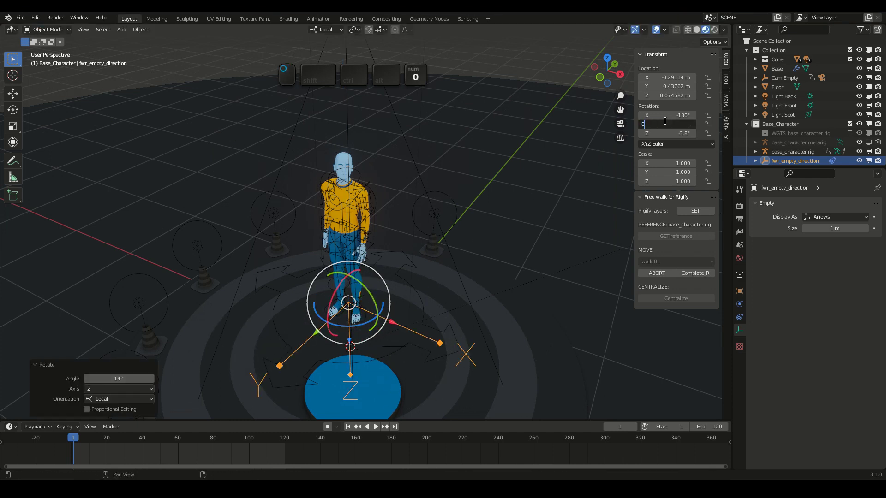
key(Return)
click(663, 131)
text(0)
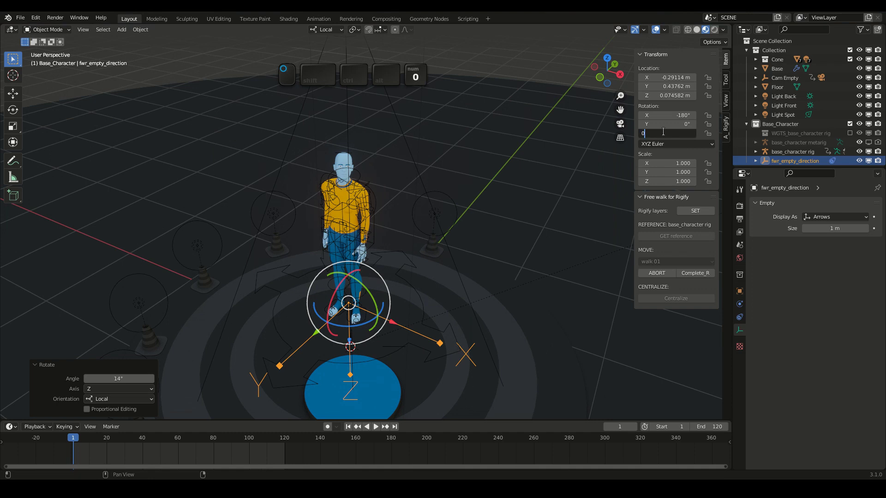
key(Return)
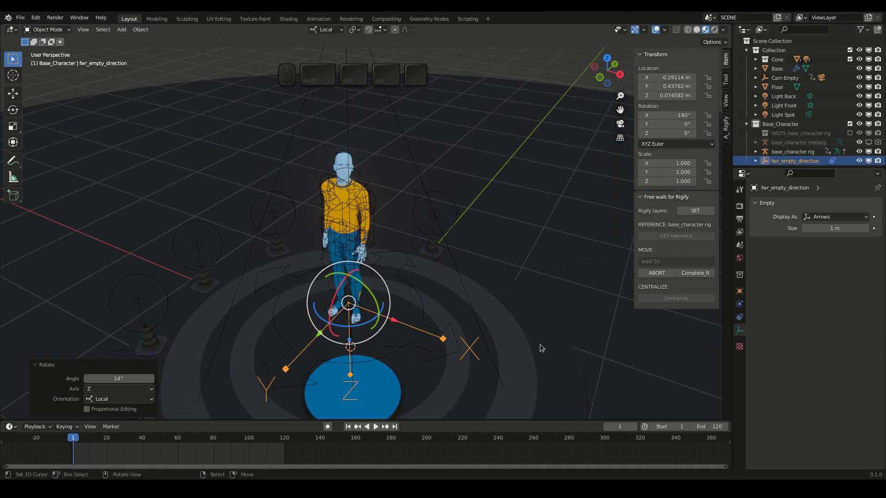
click(699, 274)
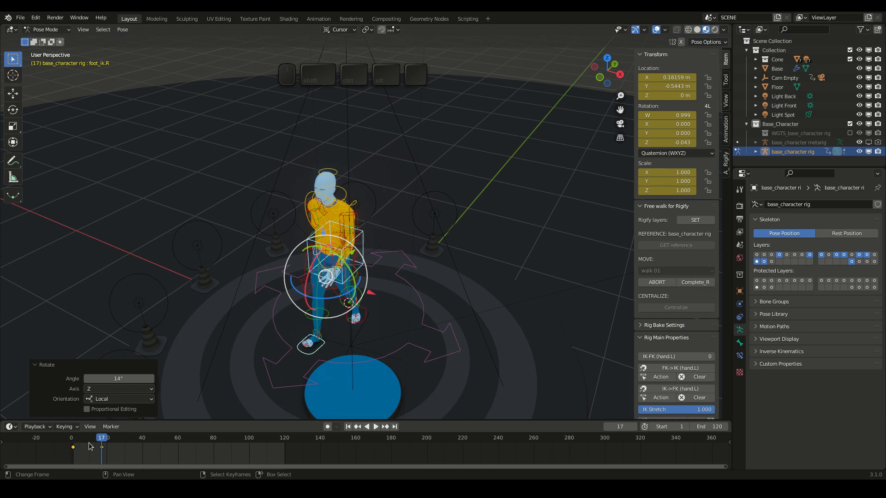
Turn on auto keying and inspect the frame 17 pose from the right side view.
click(327, 427)
middle_drag(362, 272, 459, 169)
key(KP_3)
scroll(361, 207, up, 2)
key(Down)
key(shift+Up)
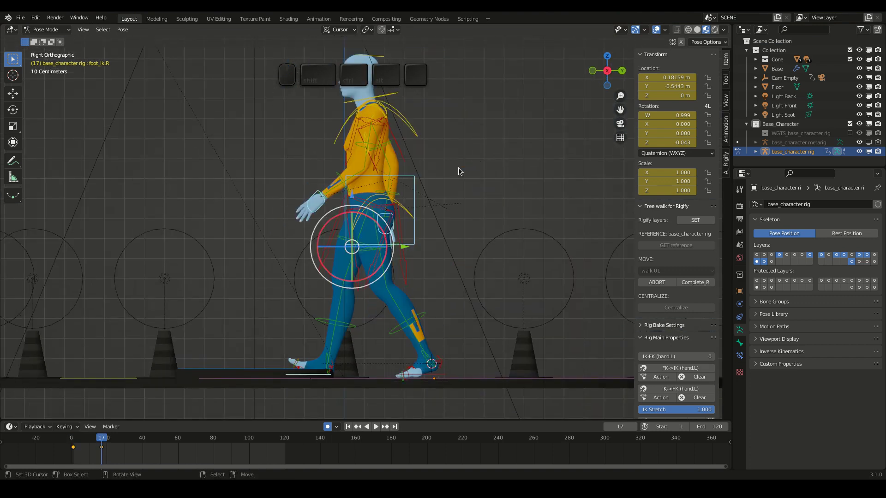
Check the IK-FK settings of the left hand, right hand and right foot in the contact pose.
middle_drag(339, 203, 500, 240)
click(426, 248)
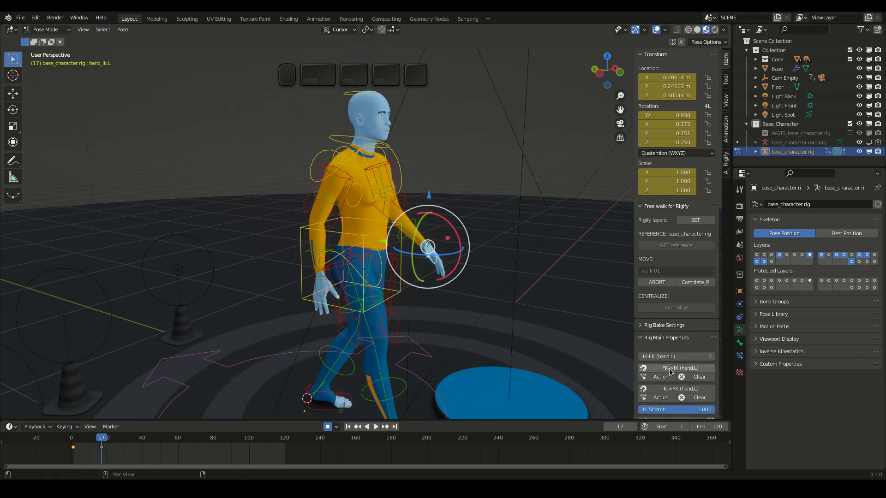
click(670, 372)
click(322, 290)
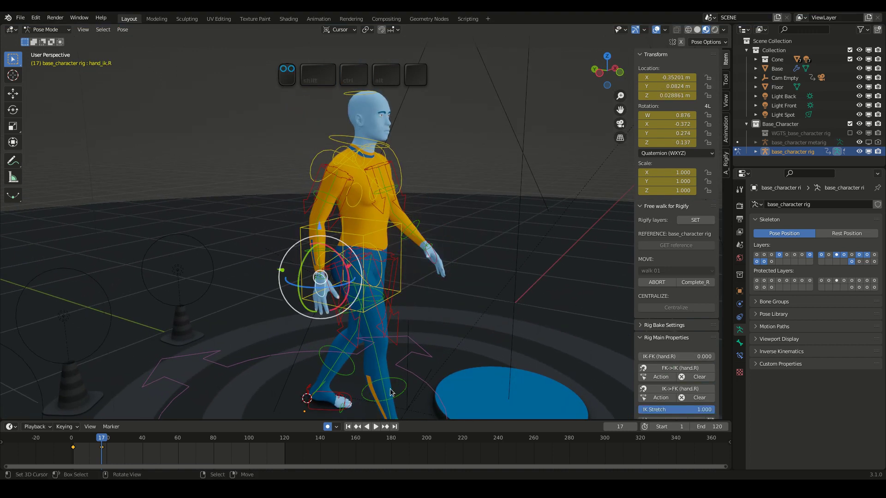
click(350, 396)
shift+middle_drag(598, 360, 616, 281)
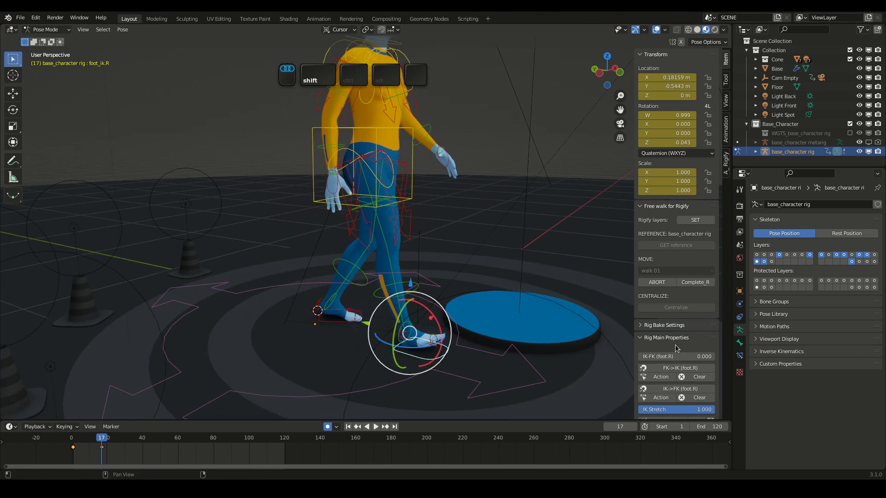
middle_drag(489, 194, 424, 174)
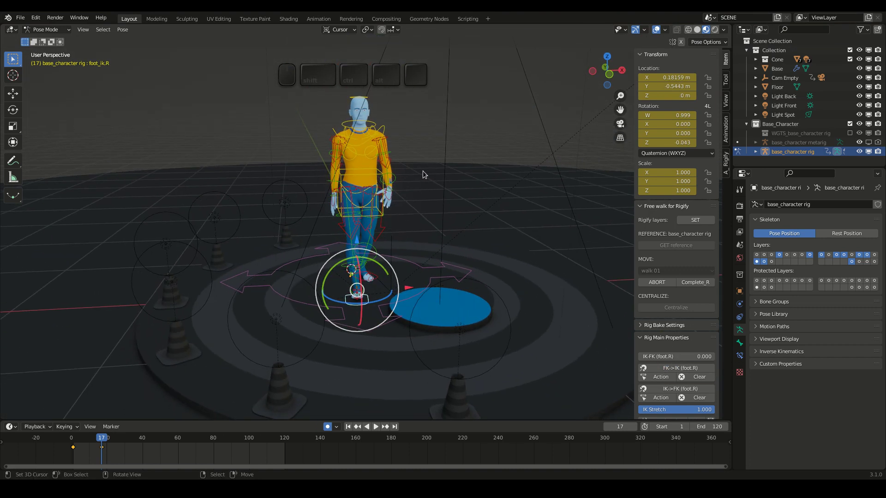
Generate the right step's passing pose at frame 9 and adjust the right IK hand.
click(700, 284)
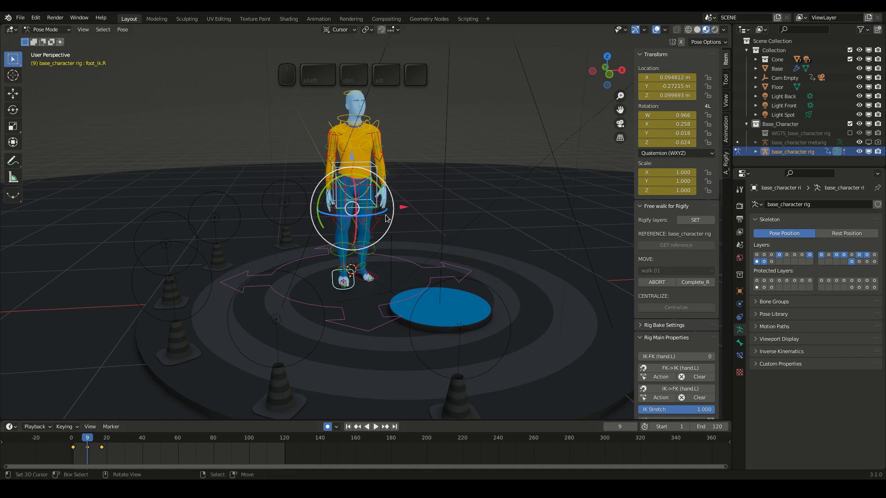
key(KP_1)
middle_drag(378, 231, 421, 317)
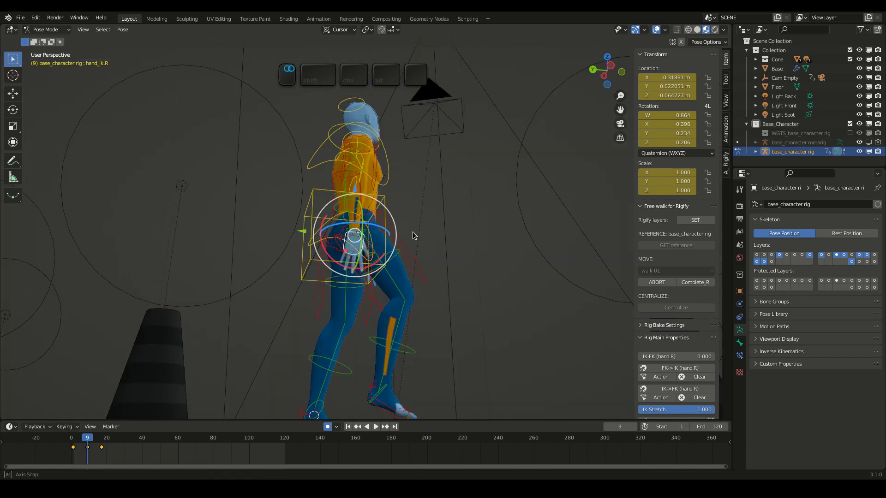
drag(287, 245, 291, 246)
middle_drag(398, 153, 298, 155)
key(KP_1)
drag(343, 269, 341, 273)
drag(365, 251, 365, 251)
Shift the right IK foot slightly sideways at frame 9 and refine the right hand against the neighbouring poses.
right_click(352, 408)
drag(392, 386, 395, 386)
key(Down)
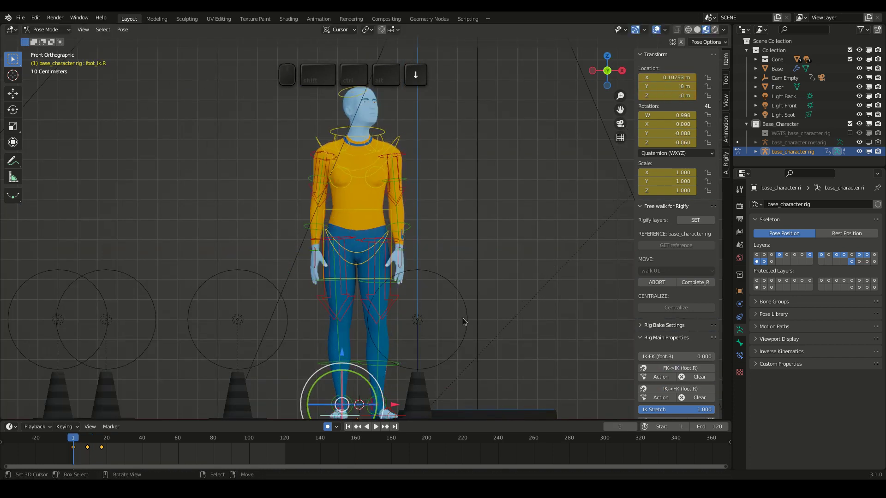
key(Up)
right_click(315, 266)
drag(340, 275, 370, 251)
key(Up)
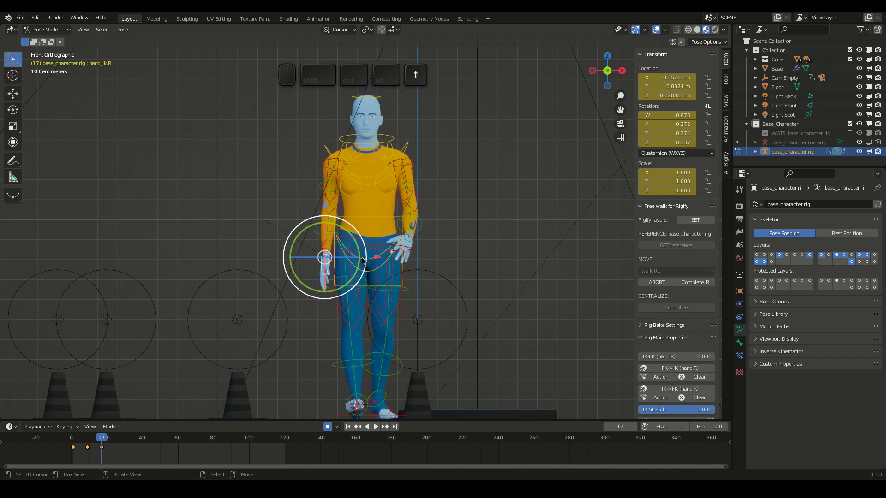
key(Down)
Adjust the left IK hand slightly in the passing pose at frame 9.
right_click(409, 257)
drag(436, 264, 435, 265)
drag(435, 244, 435, 252)
key(KP_3)
middle_drag(349, 245, 449, 255)
Step through the frames before the passing pose and examine the motion between the keyed poses.
key(Left)
key(Left)
key(Left)
key(Left)
key(Left)
key(Left)
key(Left)
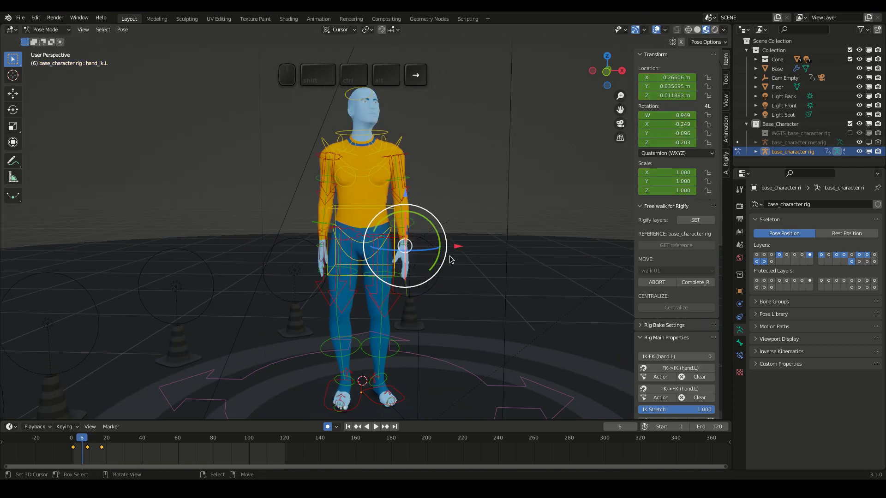
key(Down)
key(Up)
Adjust the head in the passing pose at frame 9, comparing it with the poses at frames 1 and 17.
shift+middle_drag(439, 203, 416, 312)
right_click(347, 191)
drag(361, 205, 362, 210)
key(Down)
key(Up)
middle_drag(389, 203, 361, 208)
drag(363, 226, 362, 210)
key(Down)
key(Up)
key(Up)
Review the right hand, right foot and keyed poses at frames 1, 9 and 17, and complete the right step.
scroll(419, 285, down, 5)
middle_drag(419, 285, 471, 277)
right_click(332, 316)
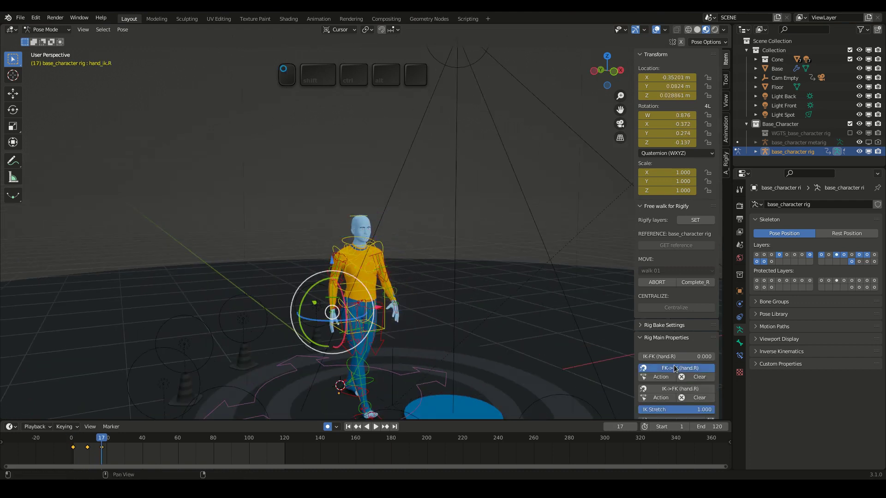
right_click(353, 390)
shift+middle_drag(434, 341, 436, 289)
scroll(438, 288, up, 1)
key(Down)
key(Down)
key(Up)
key(Up)
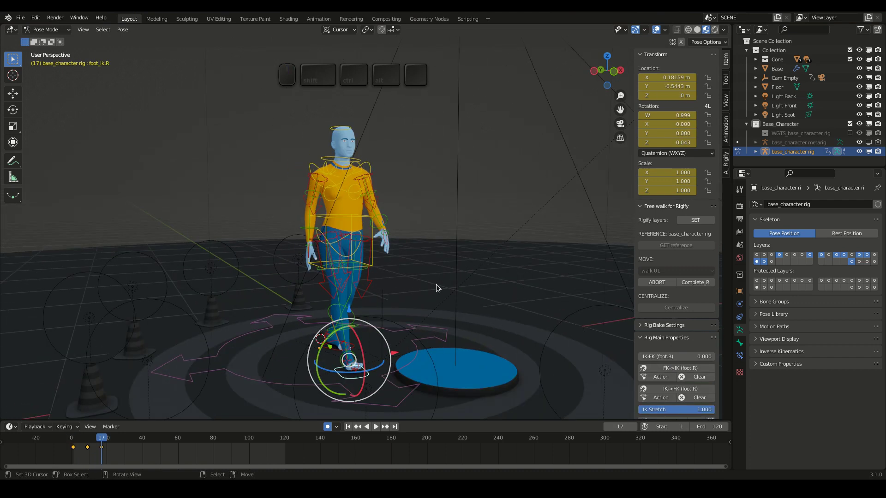
click(699, 284)
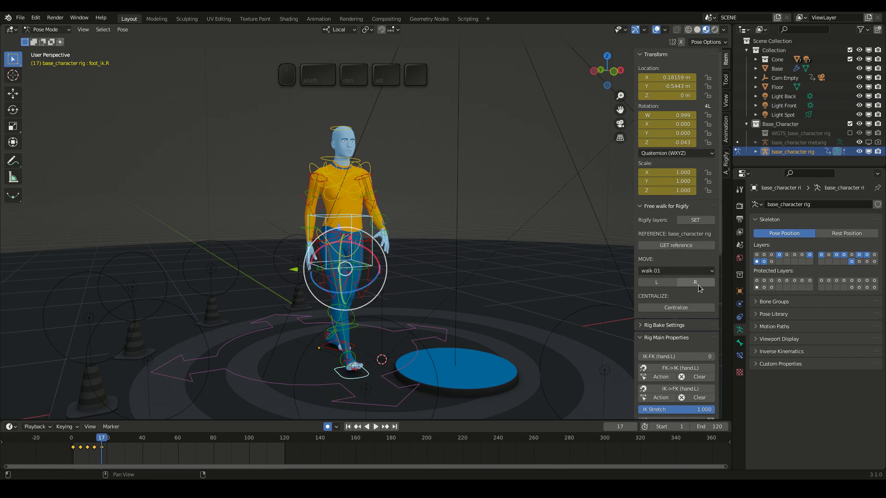
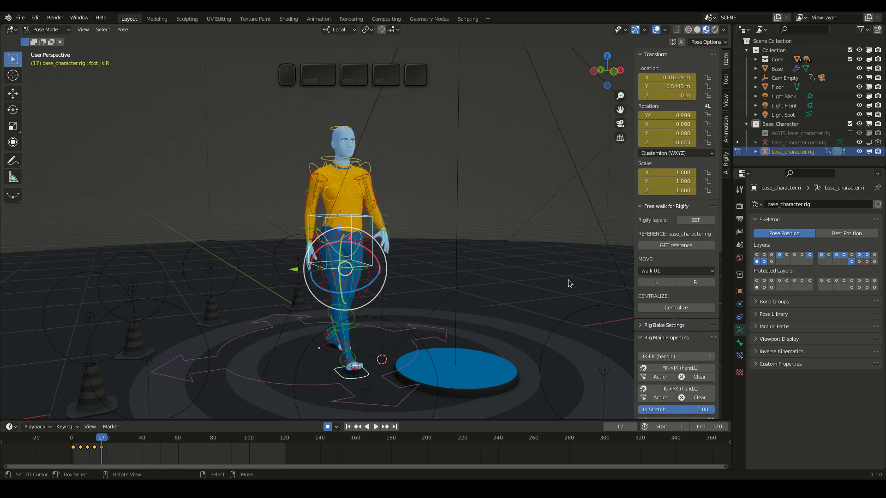
Start a left walk 01 step with the direction empty's Z rotation set to 60° and generate the contact pose at frame 33.
click(657, 283)
middle_drag(438, 235, 374, 297)
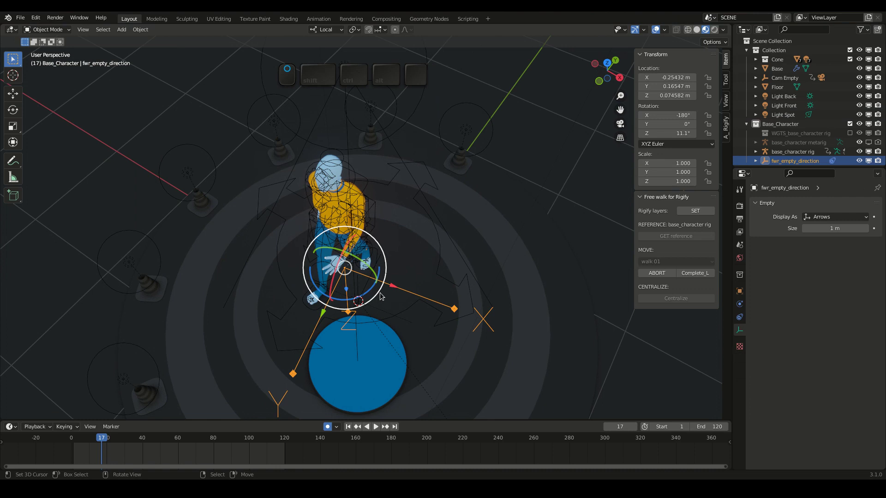
drag(370, 293, 376, 288)
click(601, 220)
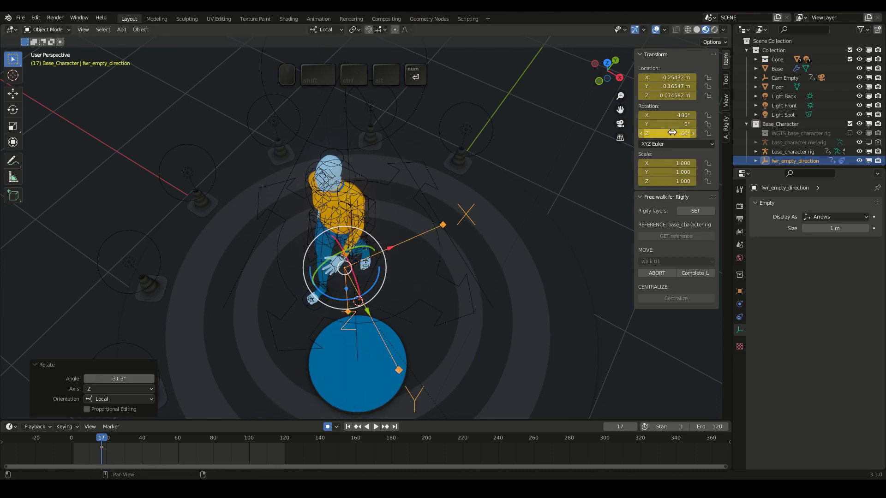
middle_drag(517, 351, 456, 284)
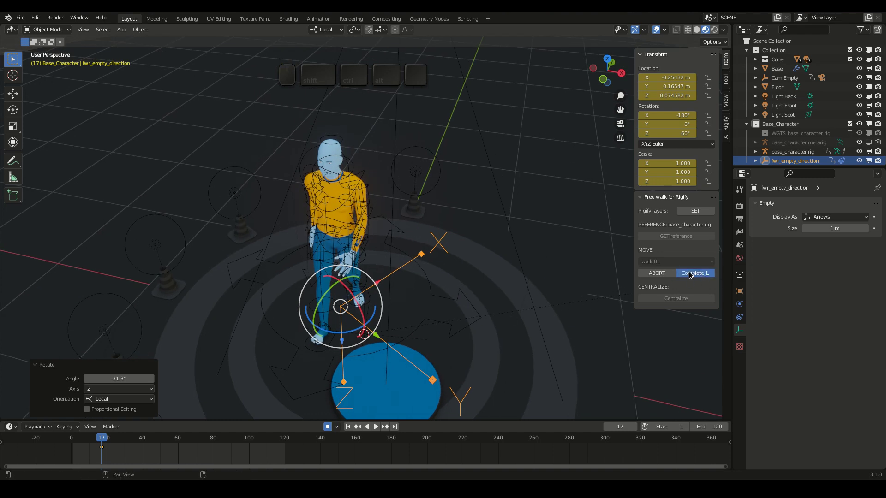
Raise the left IK foot 0.05 m onto the blue platform at frame 33 and nudge it horizontally.
middle_drag(332, 282, 289, 278)
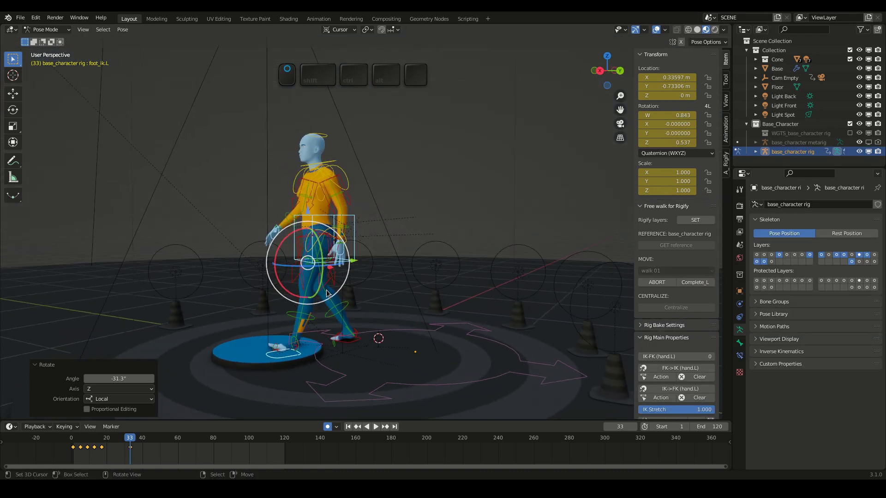
scroll(349, 297, up, 2)
shift+middle_drag(376, 214, 447, 146)
scroll(446, 147, up, 1)
click(346, 345)
middle_drag(392, 364, 421, 338)
text(gz.05)
key(Return)
mouse_move(247, 270)
middle_down()
mouse_move(275, 289)
mouse_move(258, 279)
middle_up()
drag(375, 342, 369, 342)
scroll(403, 174, down, 2)
Adjust the torso at frame 33 to suit the raised left foot.
middle_drag(302, 162, 443, 203)
right_click(347, 185)
drag(374, 163, 381, 173)
right_click(373, 198)
drag(370, 223, 373, 198)
middle_drag(374, 198, 443, 230)
Adjust the right IK hand at frame 33 and check the left hand and right foot.
right_click(349, 245)
right_click(345, 238)
drag(399, 224, 392, 224)
drag(362, 199, 367, 203)
right_click(430, 232)
right_click(397, 396)
middle_drag(509, 324, 500, 297)
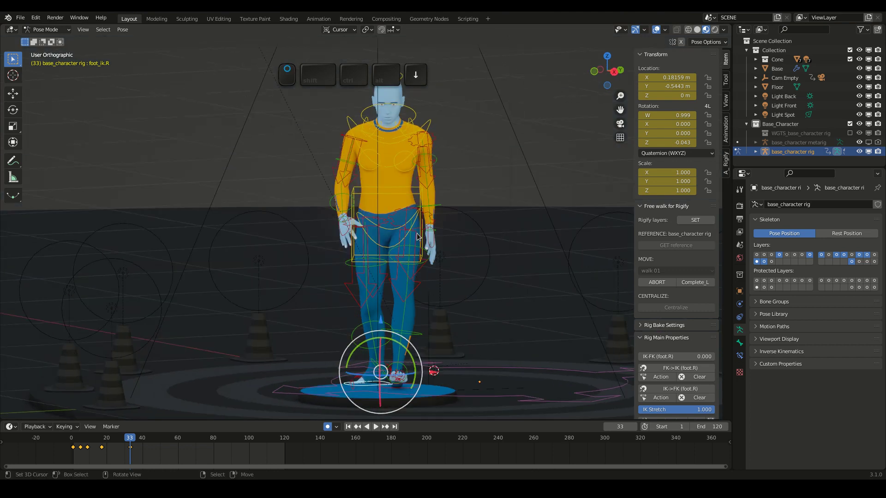
Adjust the rotation of the character's head to improve the gaze direction.
shift+middle_drag(462, 259, 461, 309)
key(Down)
right_click(379, 126)
right_click(392, 173)
middle_drag(369, 198, 429, 224)
right_click(330, 122)
drag(349, 153, 361, 148)
middle_drag(521, 264, 441, 255)
scroll(441, 255, down, 2)
Review the keyed poses between frames 33 and 1, and generate the left step's passing pose at frame 25.
key(Down)
key(Down)
key(Up)
key(Up)
key(Up)
middle_drag(394, 269, 420, 274)
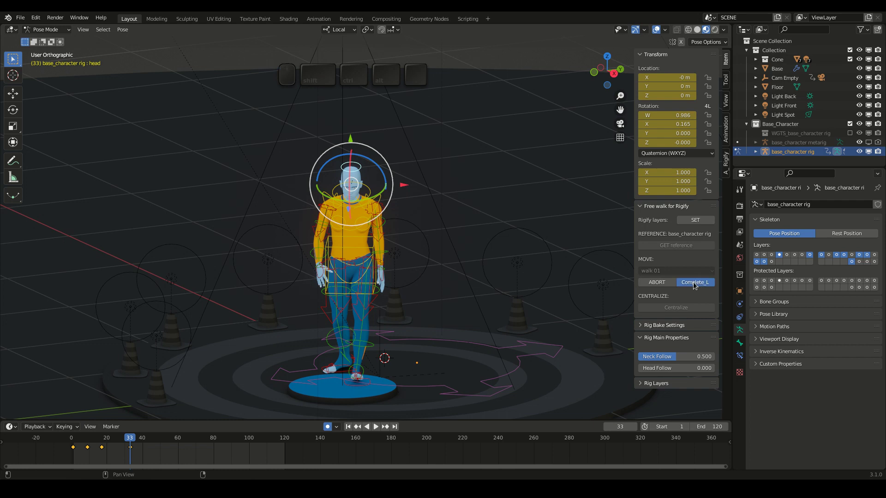
Move the left IK foot about -0.225 m along the X axis at frame 25 and complete the left step.
middle_drag(461, 258, 494, 259)
scroll(485, 260, up, 2)
shift+middle_drag(476, 333, 470, 253)
right_click(418, 341)
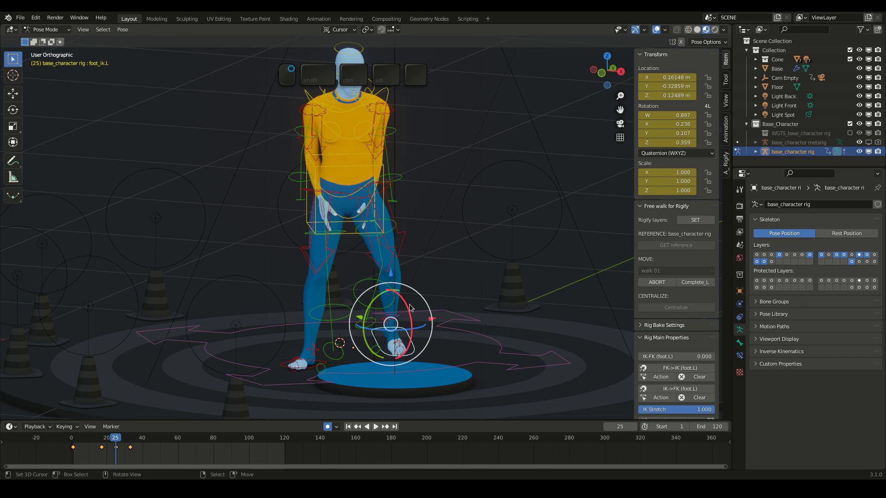
middle_drag(433, 277, 443, 300)
drag(448, 288, 415, 297)
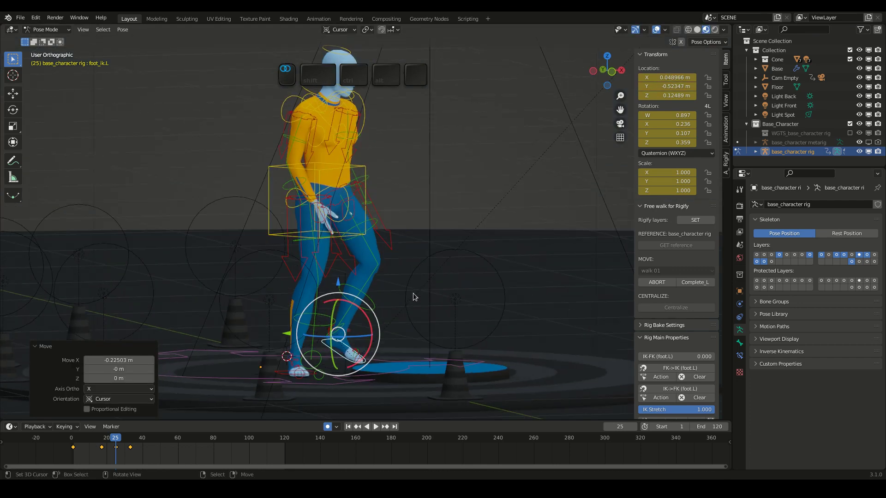
key(Escape)
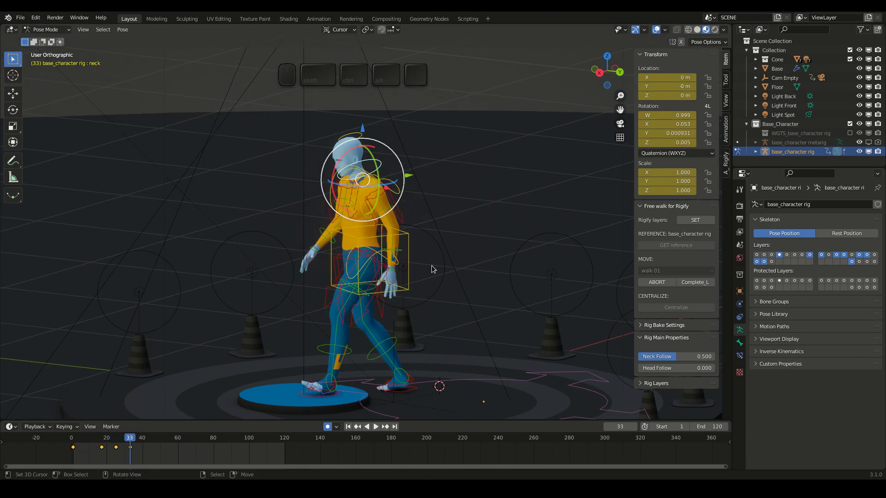
middle_drag(433, 269, 601, 301)
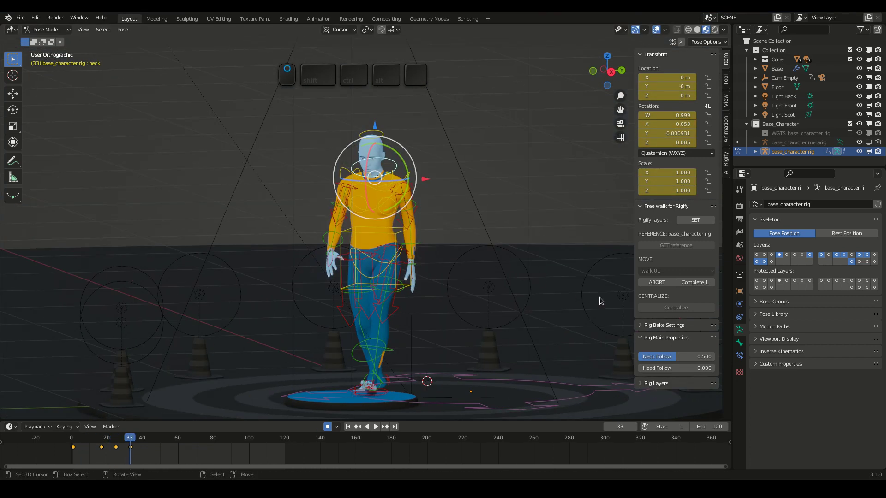
click(697, 282)
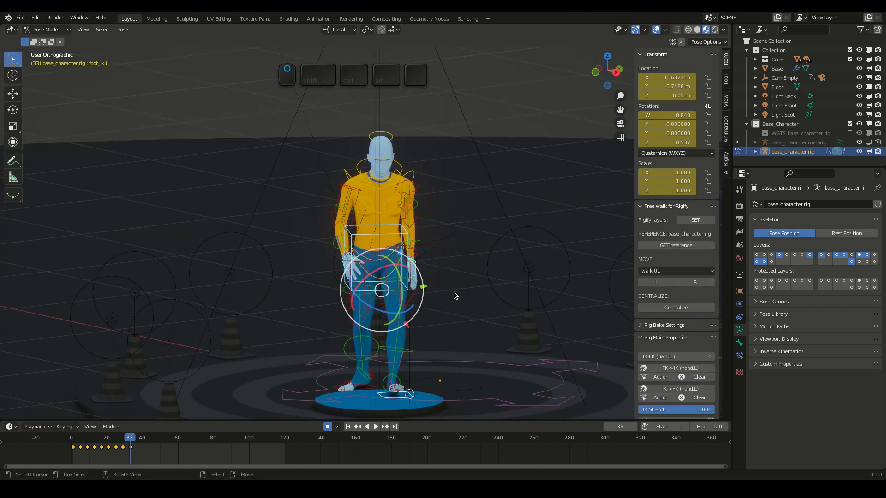
Step back and forth through the left step's keyed poses and examine the foot's motion onto the platform.
key(Down)
key(Down)
key(Down)
key(Down)
key(Down)
key(Down)
key(Down)
key(Down)
key(Down)
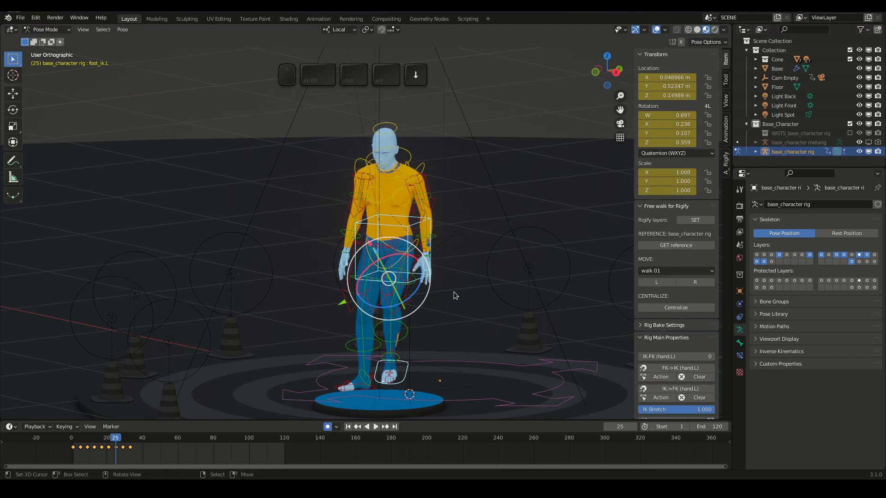
key(Up)
key(Up)
key(Up)
key(Up)
key(Up)
key(Up)
key(Up)
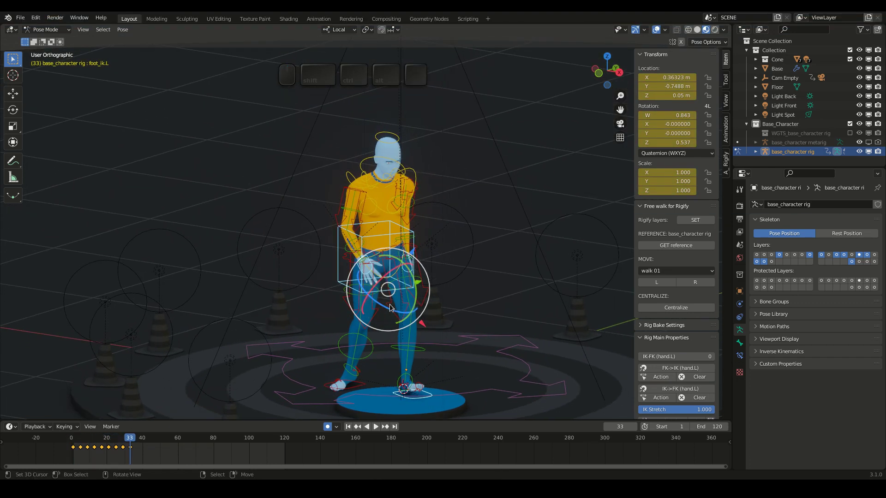
Start a right walk 01 step with the direction empty rotated to Y 0° and Z 45°, and generate the contact pose at frame 49.
click(696, 283)
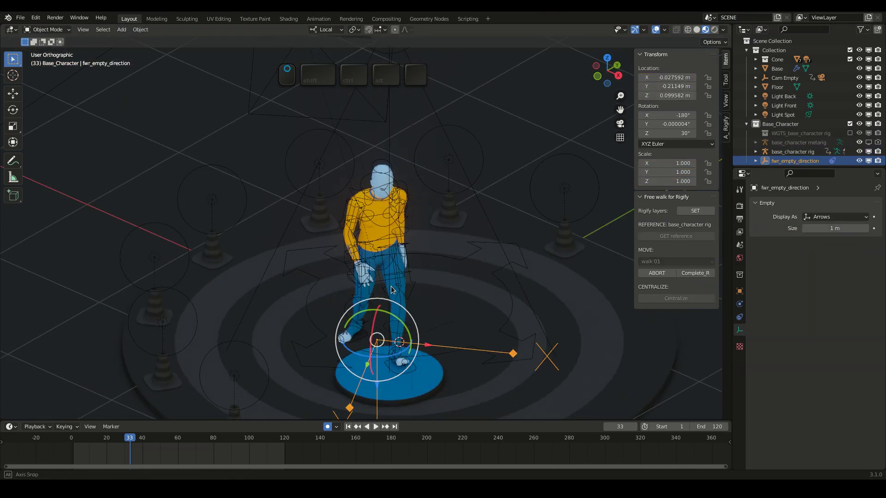
middle_drag(392, 282, 379, 308)
drag(382, 347, 394, 344)
text(0)
key(KP_Enter)
middle_drag(390, 267, 708, 283)
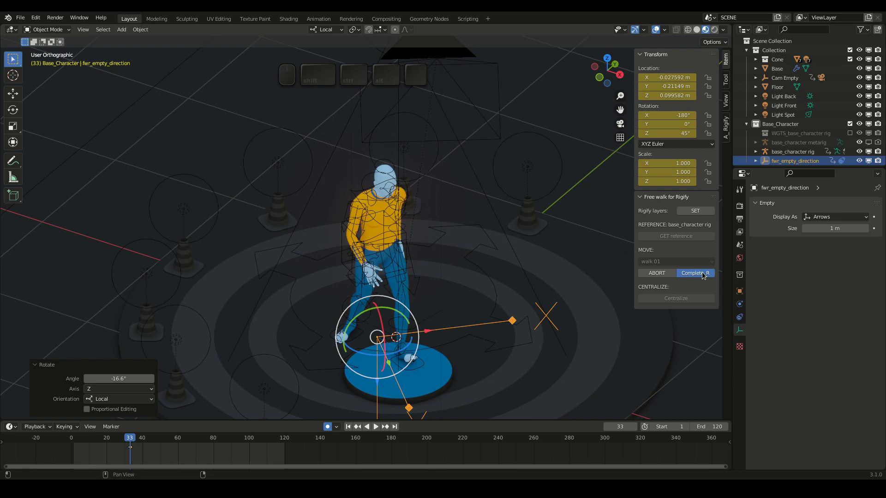
click(702, 273)
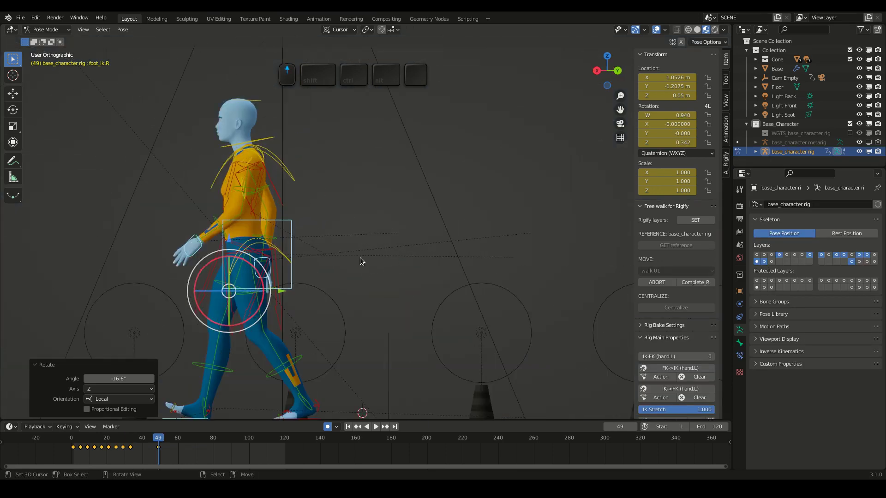
Shift the selected right foot, torso and hand controls along the Y axis at frame 49, and adjust the body's height along Z.
shift+middle_drag(362, 261, 458, 204)
key(g)
key(y)
click(499, 203)
shift+right_click(326, 360)
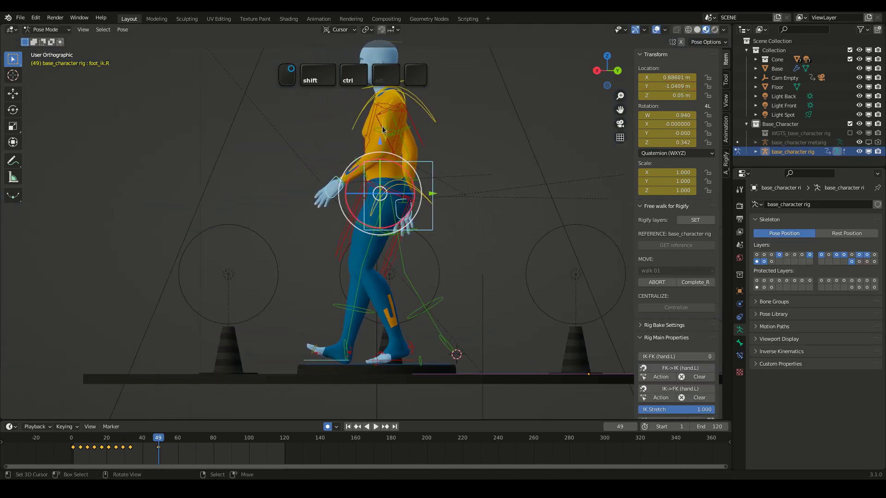
key(g)
key(z)
click(401, 157)
Move the right IK foot about -0.045 m along the cursor's X axis at frame 49 and rotate it on the platform.
key(g)
key(y)
right_click(371, 360)
key(g)
middle_drag(259, 258, 430, 275)
right_click(339, 121)
key(r)
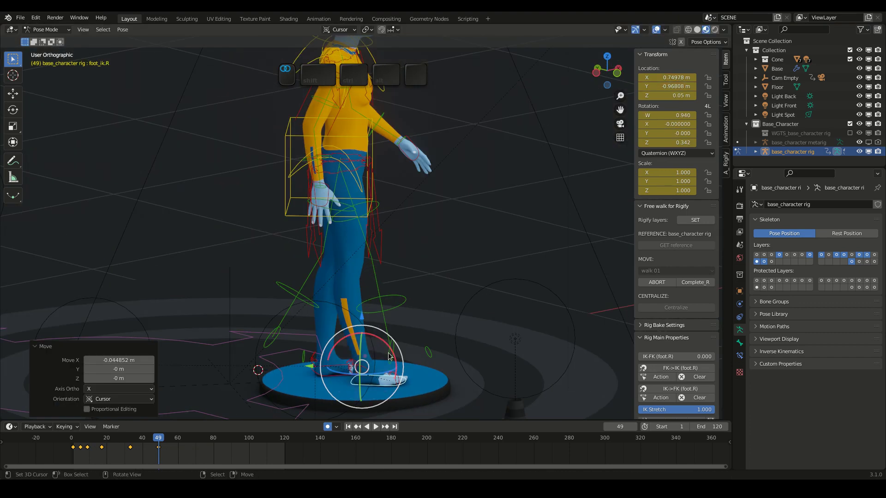
click(413, 178)
Refine the right foot's placement on the platform at frame 49 from a front view.
middle_drag(413, 178, 503, 166)
scroll(369, 207, down, 2)
right_click(370, 239)
scroll(364, 277, up, 2)
right_click(353, 328)
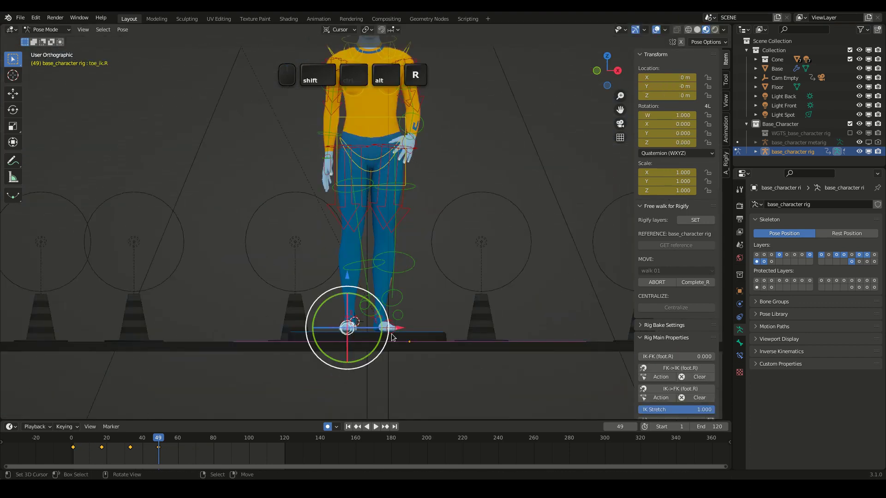
middle_drag(364, 327, 369, 393)
right_click(347, 296)
key(g)
click(360, 296)
middle_drag(360, 296, 415, 273)
Reposition the right IK hand beside the hip at frame 49 and rotate it about the Z axis.
right_click(329, 160)
key(g)
middle_drag(350, 286, 378, 222)
key(g)
key(r)
click(383, 231)
middle_drag(323, 208, 413, 240)
key(r)
key(z)
click(390, 231)
Set the transform orientation to Local and adjust the arm and hand controls of the frame 49 pose.
click(339, 29)
click(318, 67)
middle_drag(369, 258, 443, 249)
click(319, 235)
middle_drag(308, 284, 318, 276)
drag(318, 284, 320, 290)
middle_drag(360, 286, 320, 295)
drag(339, 259, 334, 266)
middle_drag(323, 277, 406, 258)
drag(357, 252, 360, 250)
drag(383, 231, 385, 238)
middle_drag(424, 222, 359, 217)
Fine-tune the remaining upper-body and hand controls of the frame 49 contact pose from several angles.
right_click(394, 147)
drag(397, 208, 393, 217)
middle_drag(393, 217, 425, 185)
middle_drag(425, 203, 443, 194)
right_click(433, 208)
drag(452, 194, 438, 196)
scroll(444, 178, down, 1)
middle_drag(437, 195, 479, 249)
right_click(401, 307)
middle_drag(501, 295, 466, 286)
scroll(452, 268, up, 1)
right_click(406, 217)
middle_drag(439, 246, 430, 267)
Compare the keyed poses at frames 25 and 49, and generate the right step's passing pose at frame 41.
right_click(323, 212)
key(Down)
key(Down)
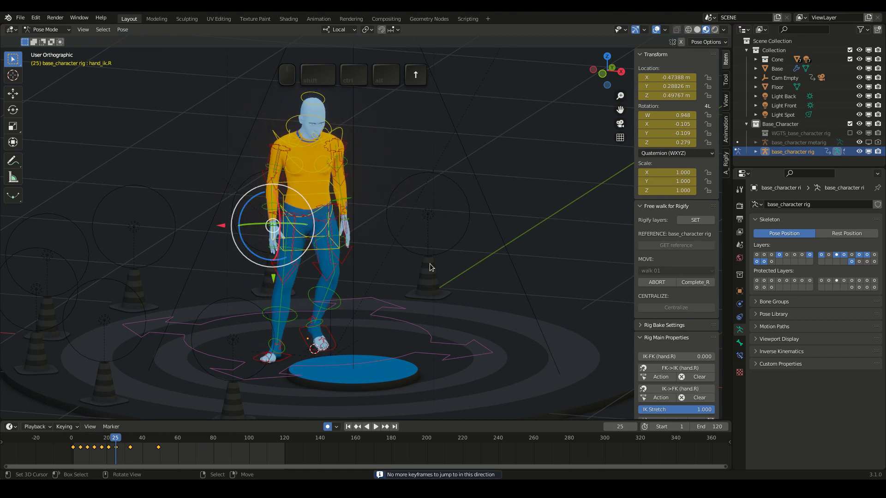
key(Up)
key(Up)
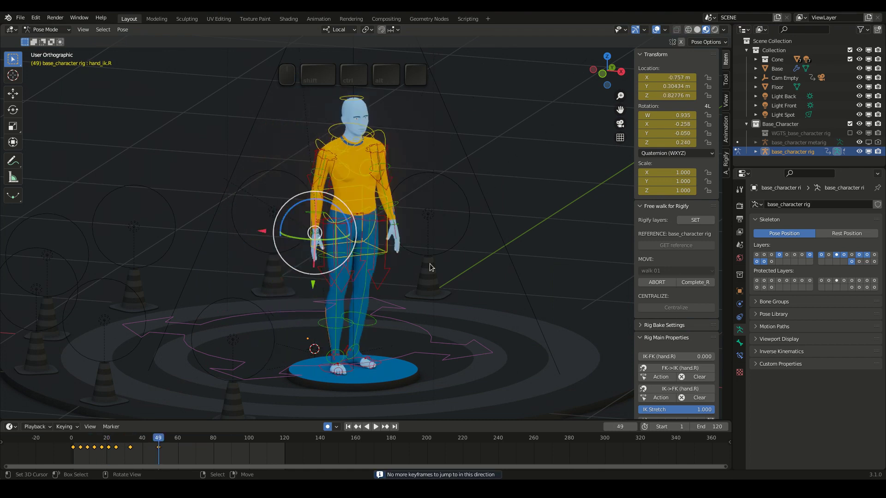
click(703, 287)
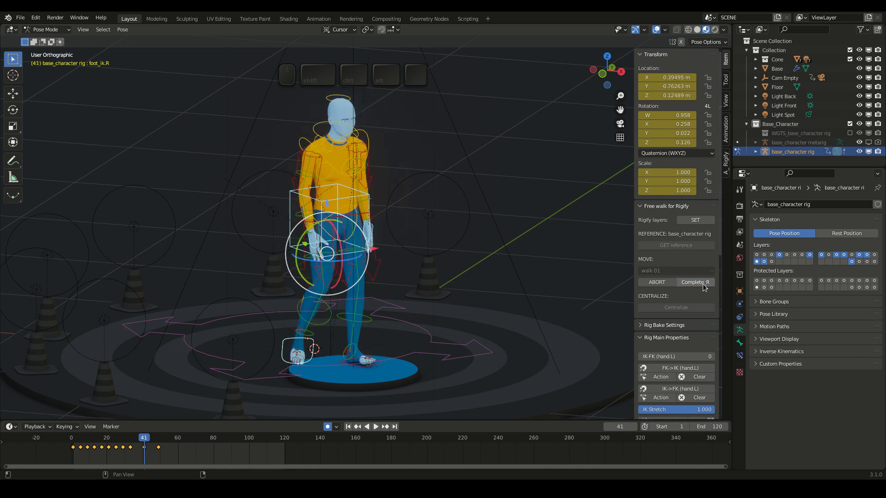
Adjust the right and left hand controls in the passing pose at frame 41.
middle_drag(439, 259, 397, 216)
scroll(392, 217, up, 1)
right_click(312, 249)
drag(340, 213, 359, 236)
right_click(404, 249)
drag(456, 238, 453, 237)
Raise the swinging right foot 0.025 m along the Z axis at frame 41 and refine its angle.
middle_drag(450, 194, 462, 230)
right_click(332, 318)
text(gz.025)
key(Return)
middle_drag(424, 300, 422, 322)
drag(269, 312, 265, 312)
drag(317, 271, 316, 266)
Step back and forth through the keyed poses around frame 41 and examine how the feet move over the platform.
middle_drag(397, 259, 356, 223)
key(Left)
key(Right)
scroll(356, 222, down, 1)
right_click(401, 329)
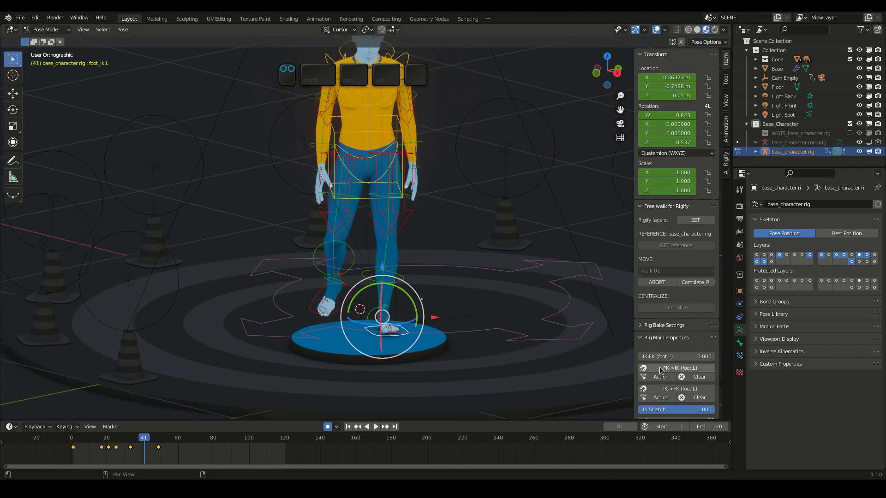
key(a)
right_click(353, 291)
middle_drag(378, 268, 372, 265)
key(Up)
key(Down)
key(Down)
key(Up)
key(Down)
key(Up)
Nudge the right foot control in the passing pose to smooth its path onto the platform.
drag(358, 290, 367, 289)
drag(392, 286, 401, 287)
drag(401, 286, 401, 287)
key(Down)
Review the right step's keyed poses with all controls selected, and complete the right step.
middle_drag(360, 217, 373, 242)
key(Up)
key(Up)
scroll(440, 214, down, 1)
key(shift+Left)
key(Up)
key(Up)
key(space)
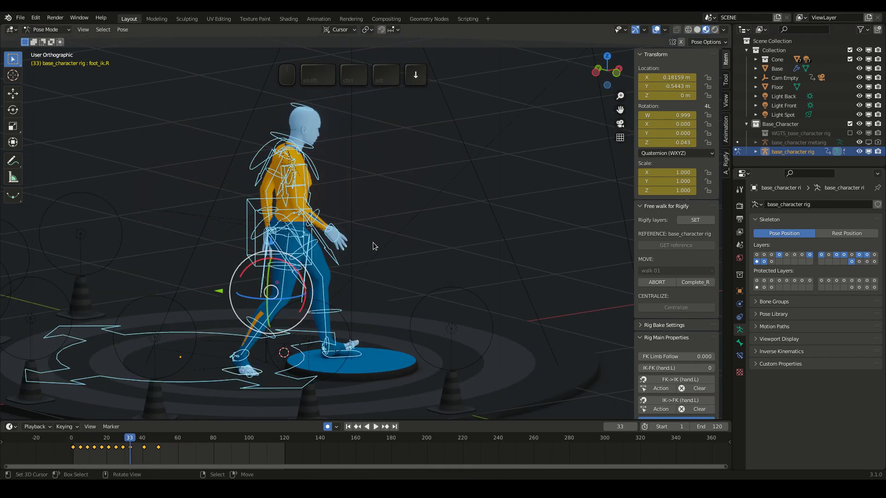
click(701, 282)
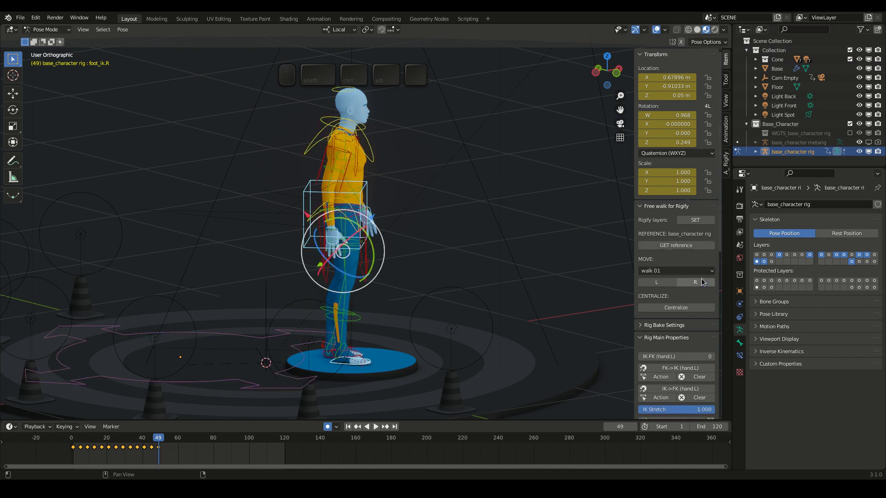
Play the animation from the first frame and examine the walk onto the platform from several angles.
click(347, 427)
middle_drag(406, 233, 276, 221)
key(space)
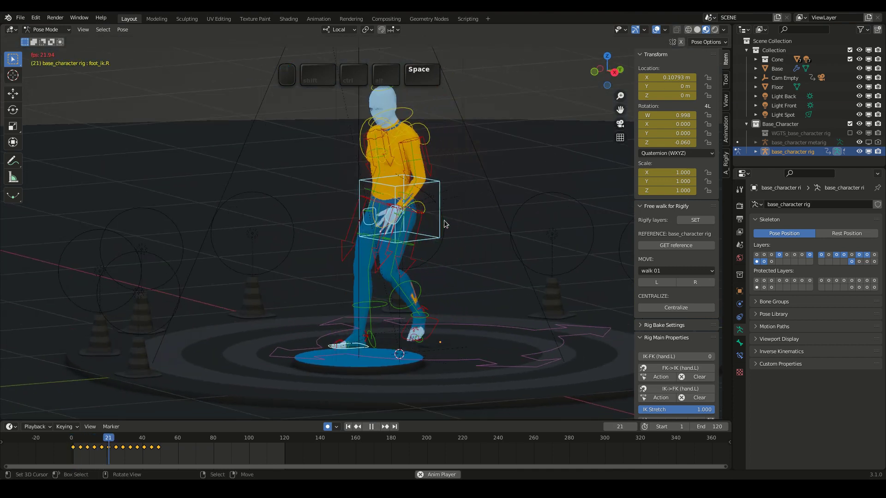
key(space)
middle_drag(345, 291, 439, 281)
key(Escape)
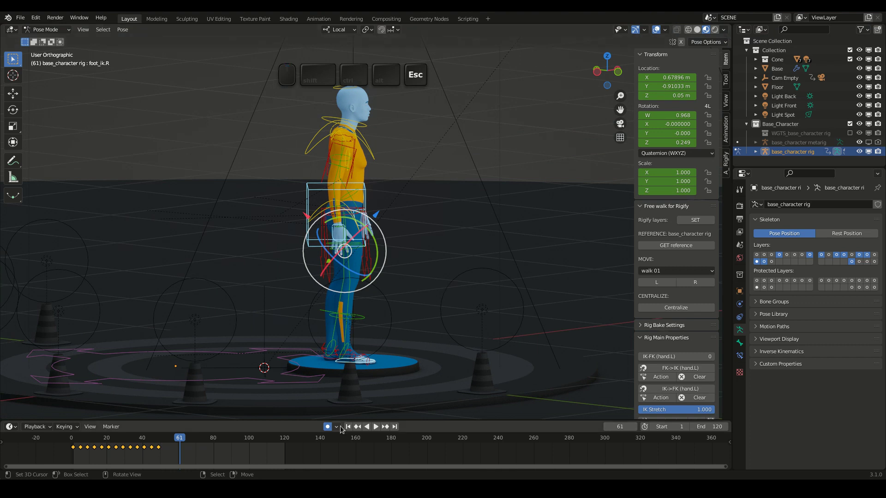
key(space)
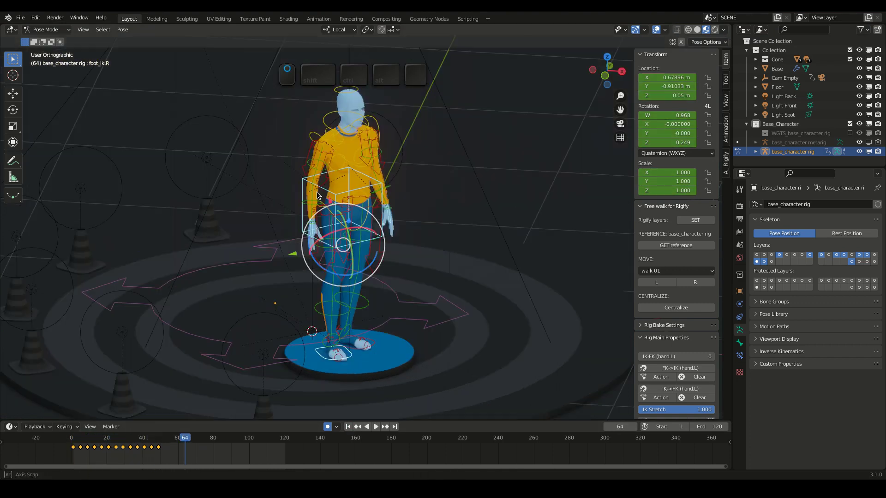
Select the torso control and adjust its height along the Z axis at a keyed pose, working from the side.
right_click(463, 187)
key(KP_3)
key(KP_6)
key(KP_6)
key(KP_6)
key(Up)
key(g)
key(z)
key(KP_Decimal)
key(Return)
Play the walk from the side and step through its keyed poses to check the torso and heel motion.
key(space)
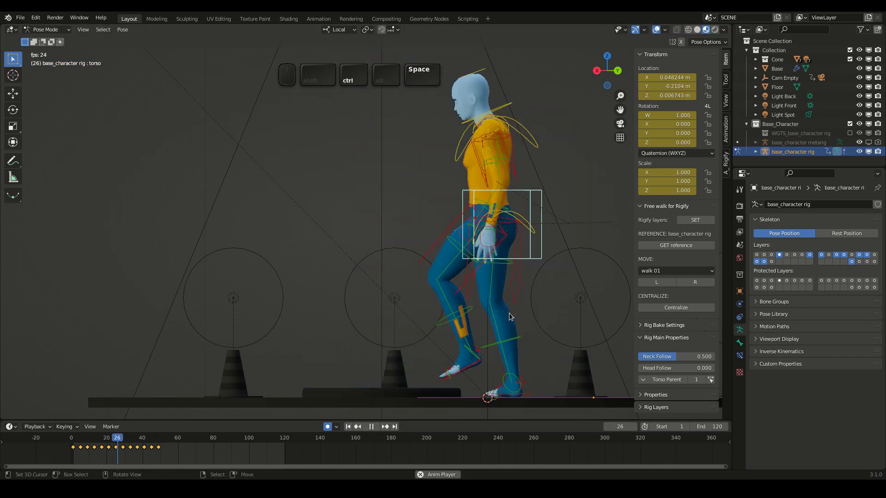
key(space)
key(Up)
key(Up)
key(Up)
key(Down)
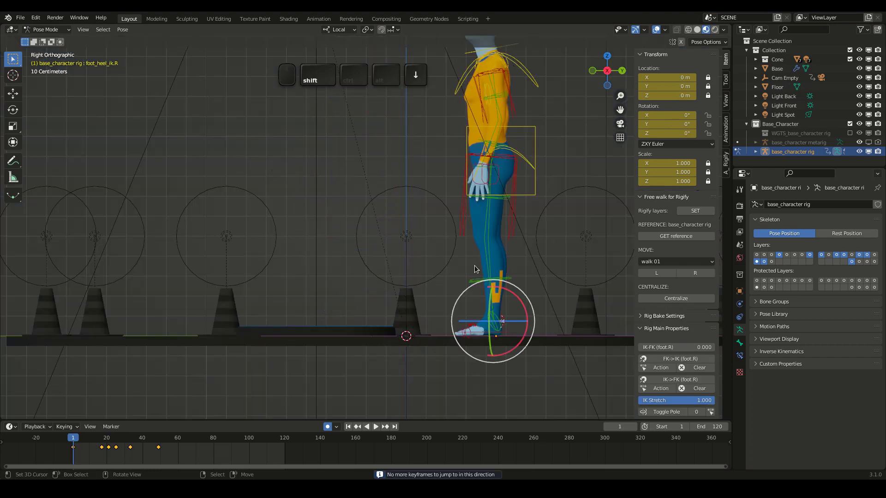
key(space)
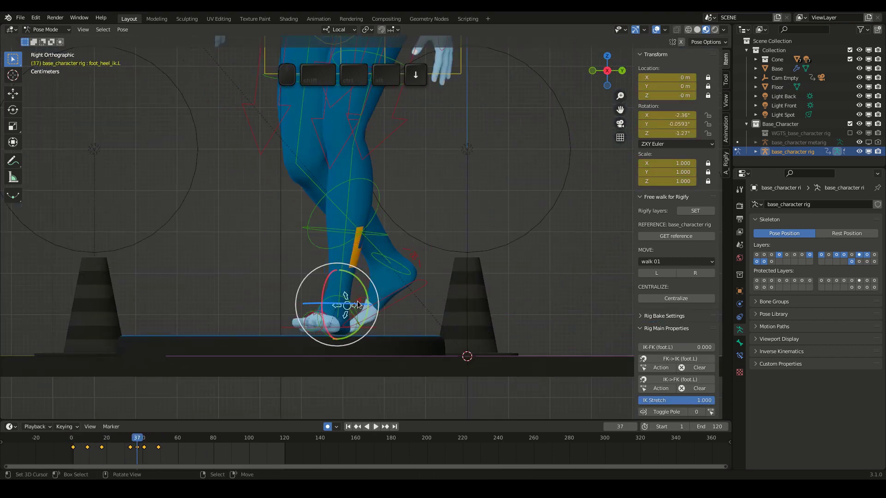
Remove the left heel control's keyframe at frame 37 and check the foot at frame 41.
key(g)
click(152, 451)
key(Up)
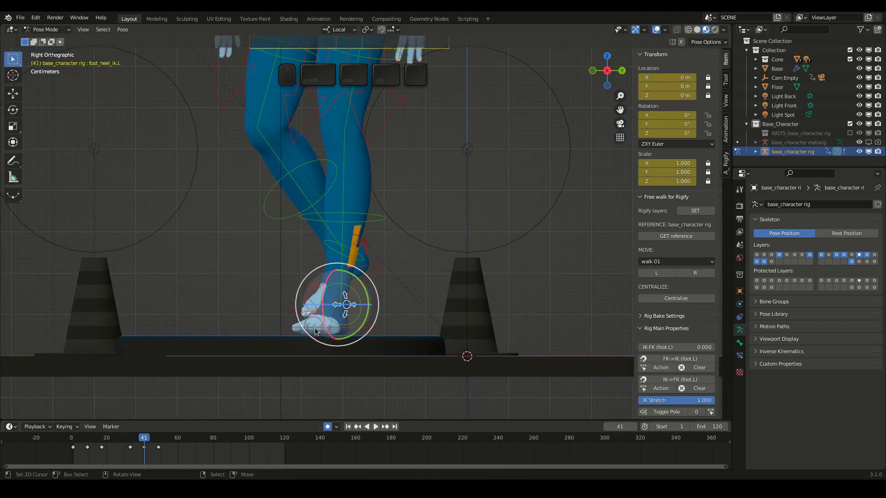
right_click(316, 314)
key(space)
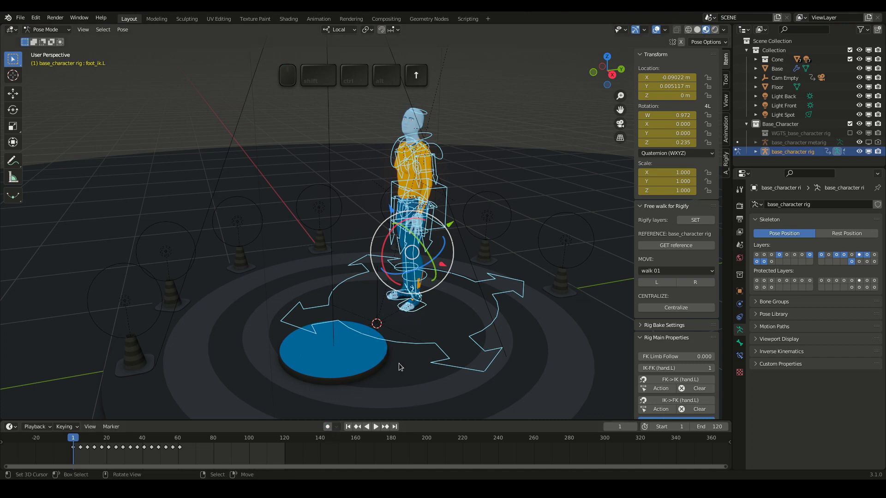
Step through every keyed pose from frame 1 to frame 61 and examine the complete walk and turn.
key(Up)
key(Up)
key(Up)
key(Up)
key(Up)
key(Up)
key(Up)
key(Up)
key(Up)
key(Up)
key(Up)
key(Up)
key(Up)
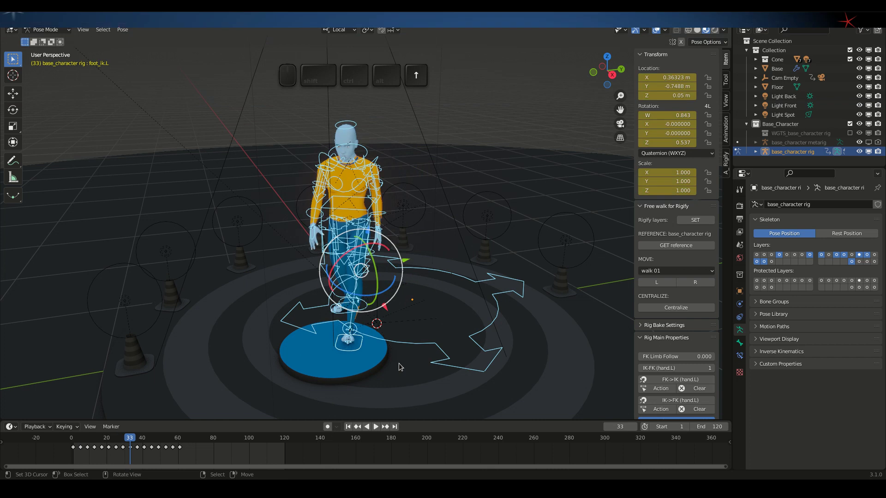
key(Up)
key(Up)
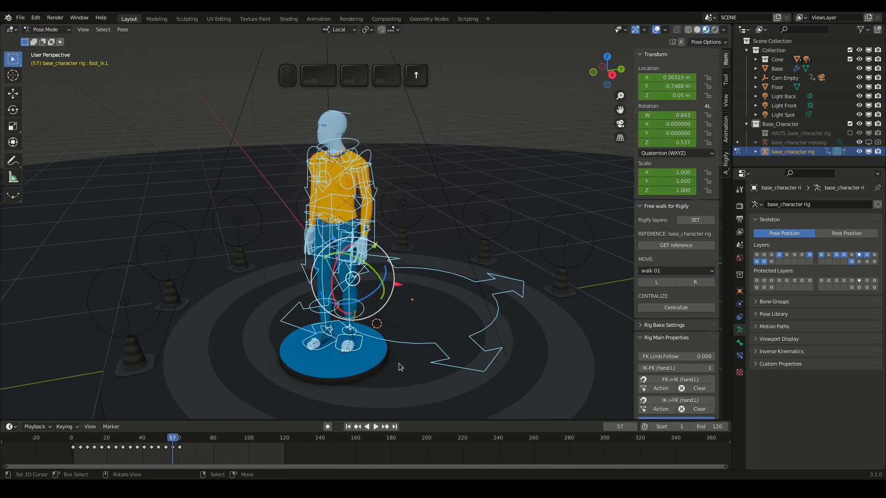
Switch the rig to Object Mode and insert a Location, Rotation & Scale keyframe on it at frame 61.
key(ctrl+Tab)
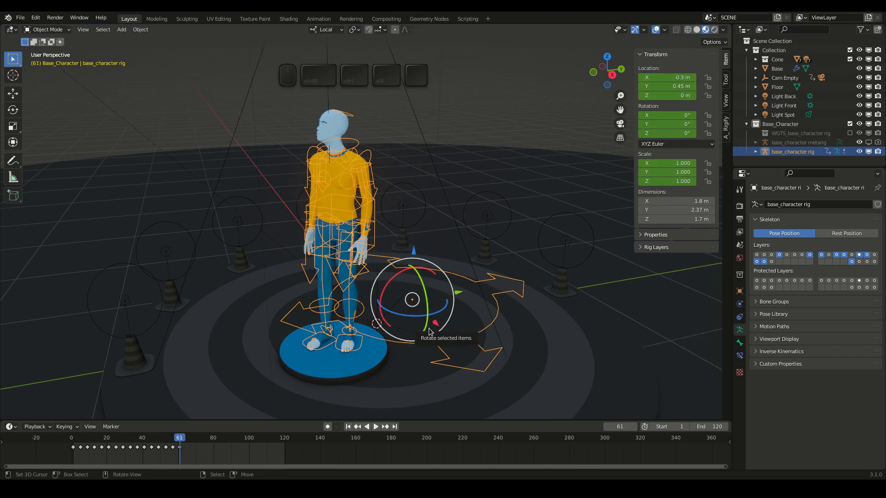
key(i)
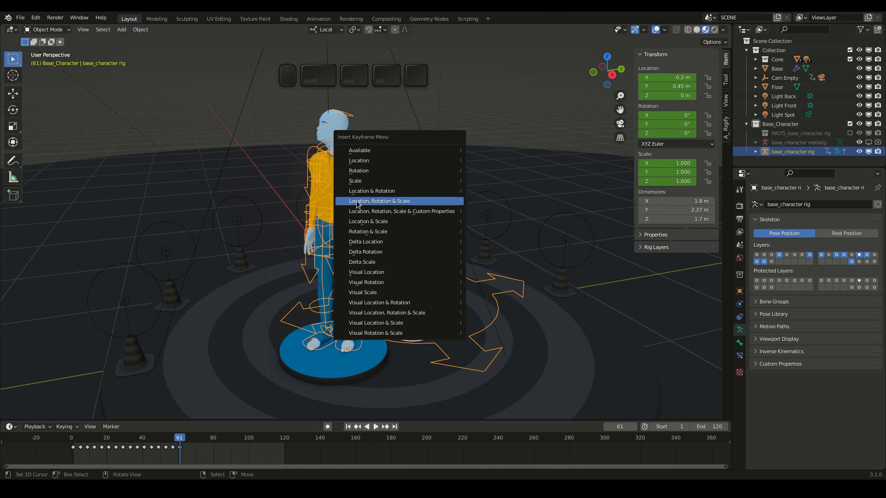
click(405, 202)
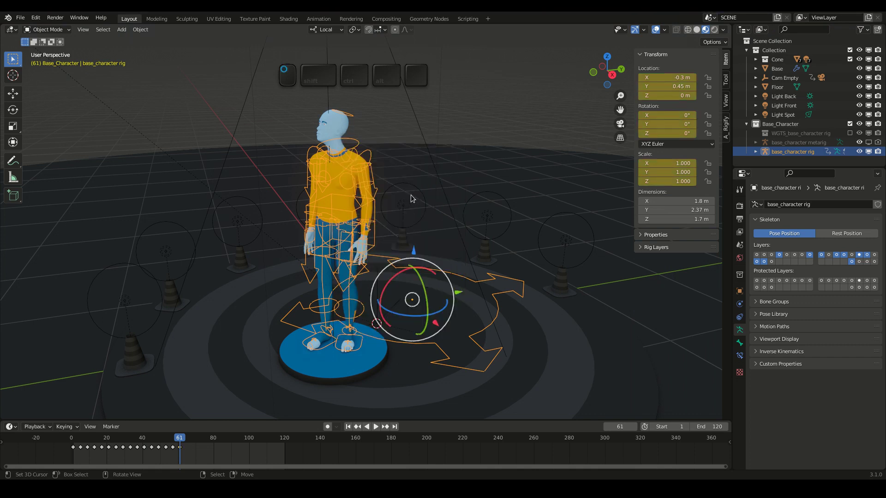
Return to Pose Mode and insert a Location, Rotation & Scale keyframe on all of the rig's bones at frame 61.
key(ctrl+Tab)
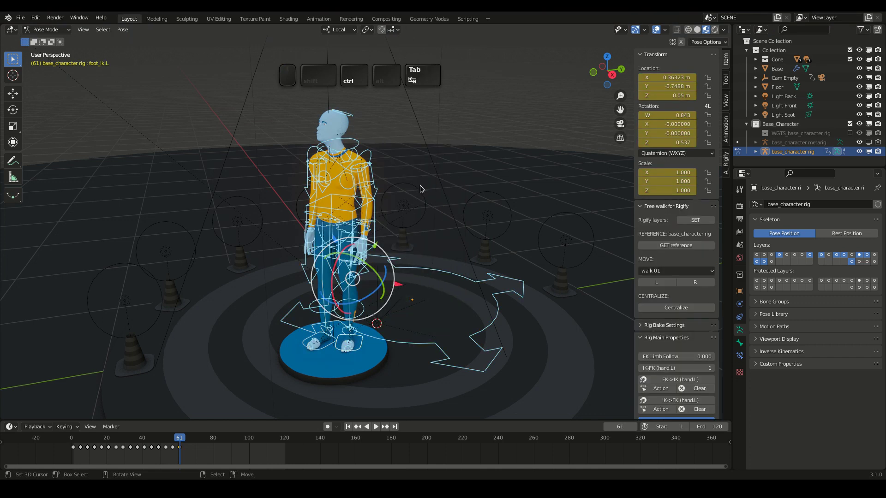
key(alt+a)
key(a)
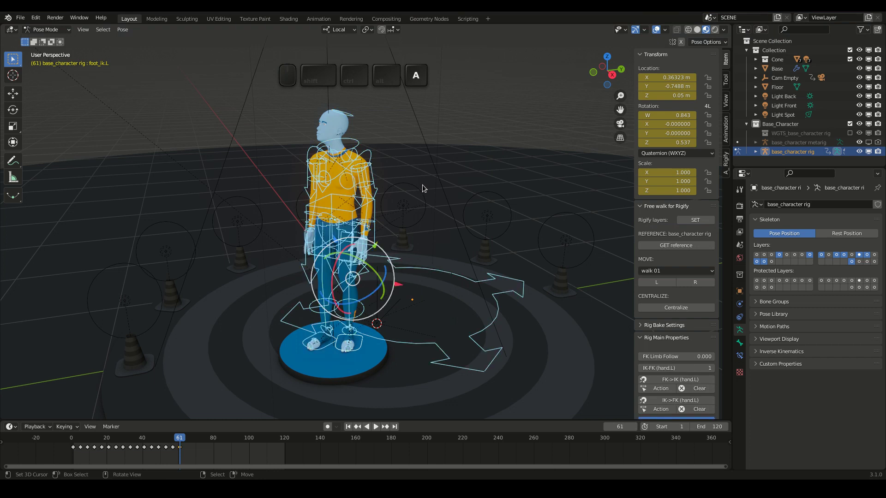
key(i)
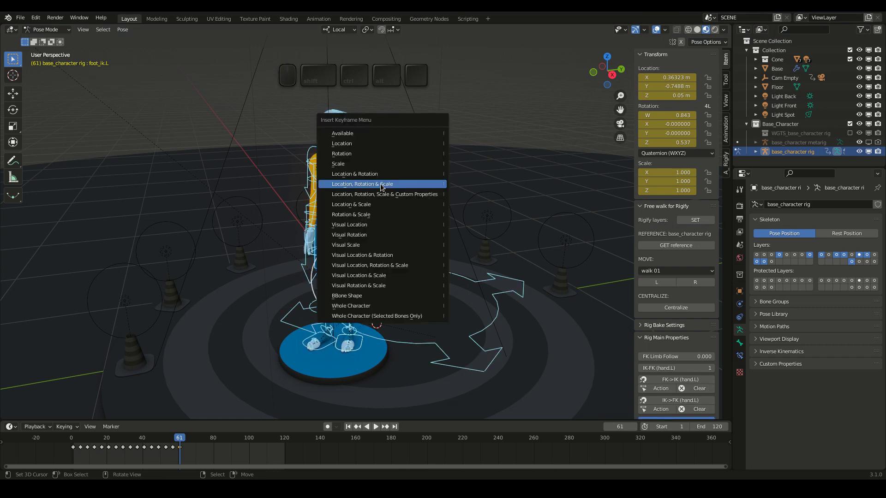
click(397, 183)
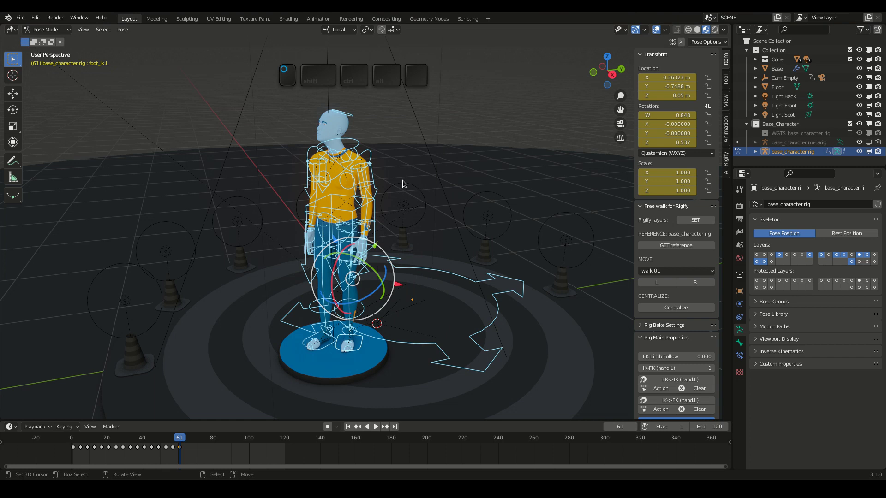
Advance to frame 62, start centralizing the rig, and set the direction empty's rotation to Y 0° and Z 45°.
click(634, 427)
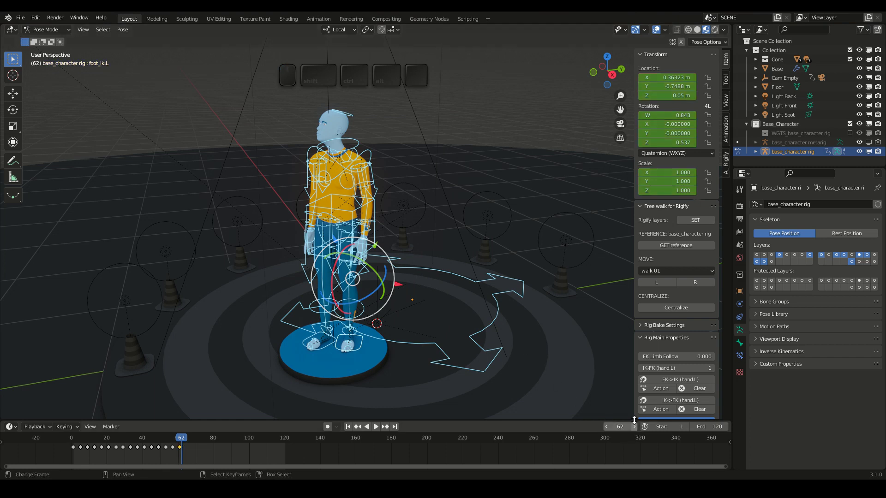
click(677, 308)
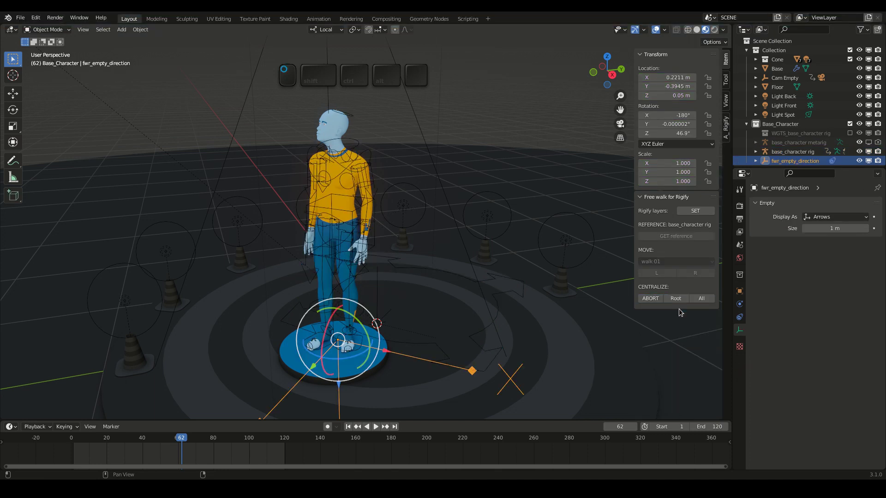
mouse_move(352, 356)
mouse_down()
mouse_move(364, 350)
mouse_move(350, 357)
mouse_up()
middle_drag(396, 340, 378, 323)
scroll(379, 323, down, 4)
scroll(380, 326, up, 2)
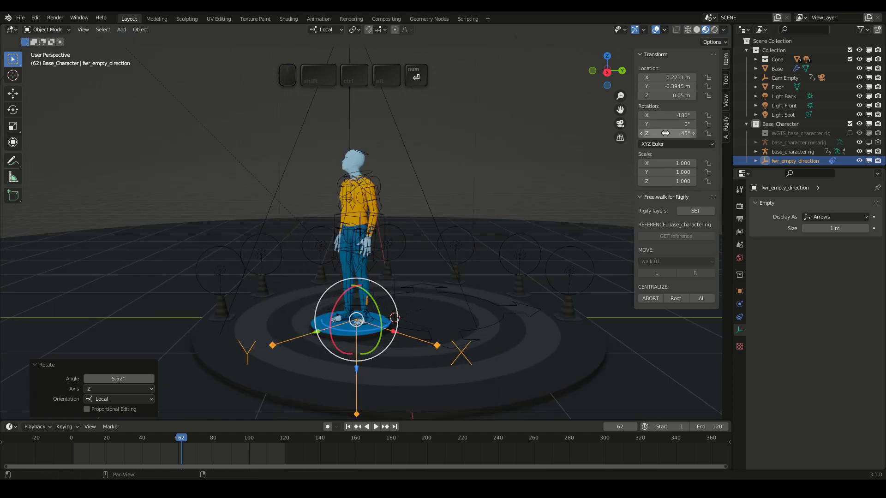
Apply the centralization to the whole rig with the All option, using the direction empty's orientation.
scroll(375, 318, up, 2)
middle_drag(388, 321, 416, 331)
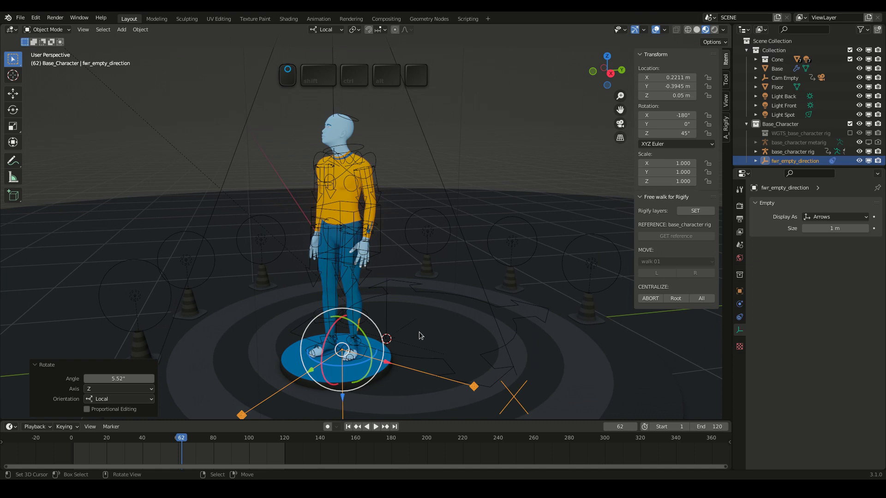
click(701, 299)
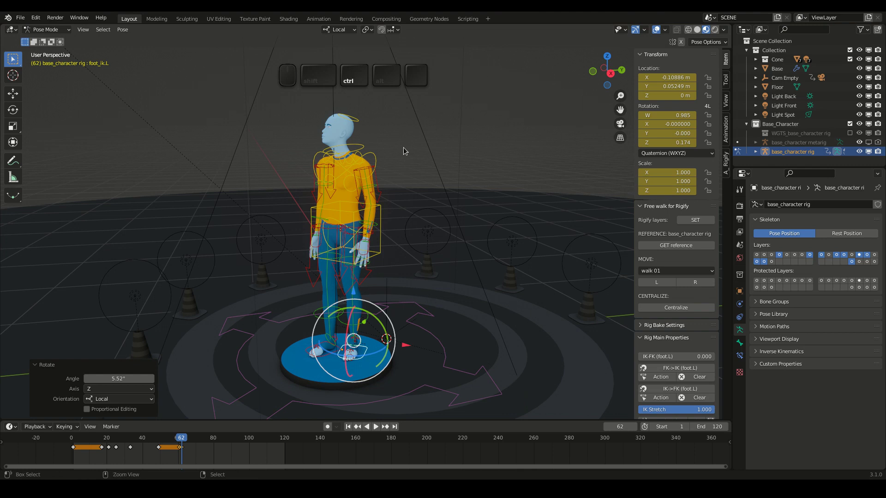
Switch the rig to Object Mode, compare frames 61 and 62, and play the animation.
key(ctrl+Tab)
key(Left)
key(Right)
key(Left)
key(Right)
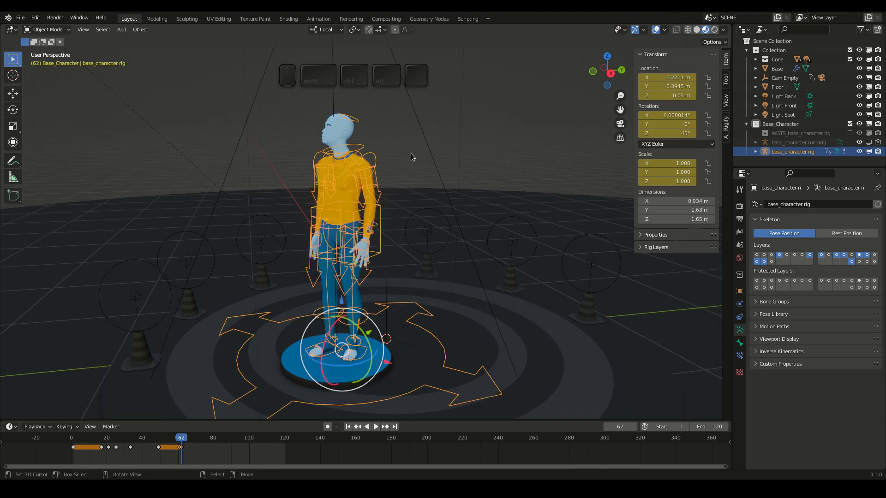
key(space)
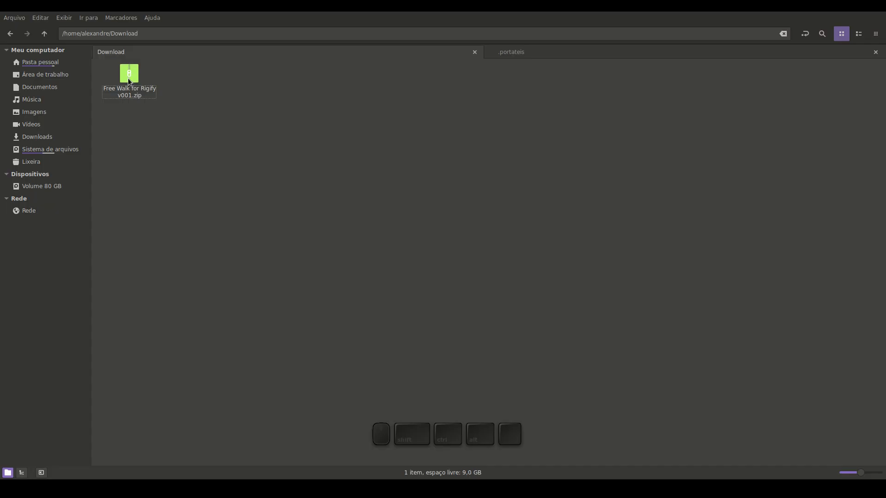
Switch to the file manager and extract Free Walk for Rigify v001.zip into the Download folder.
click(136, 76)
right_click(128, 78)
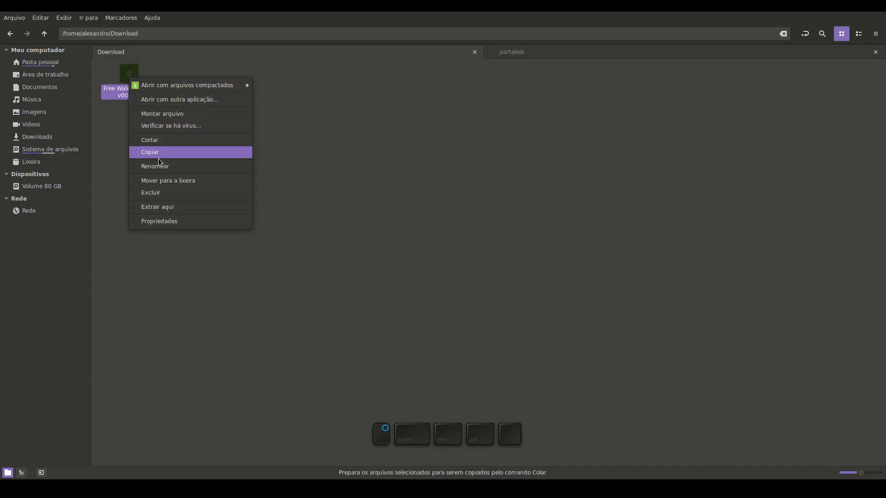
click(180, 207)
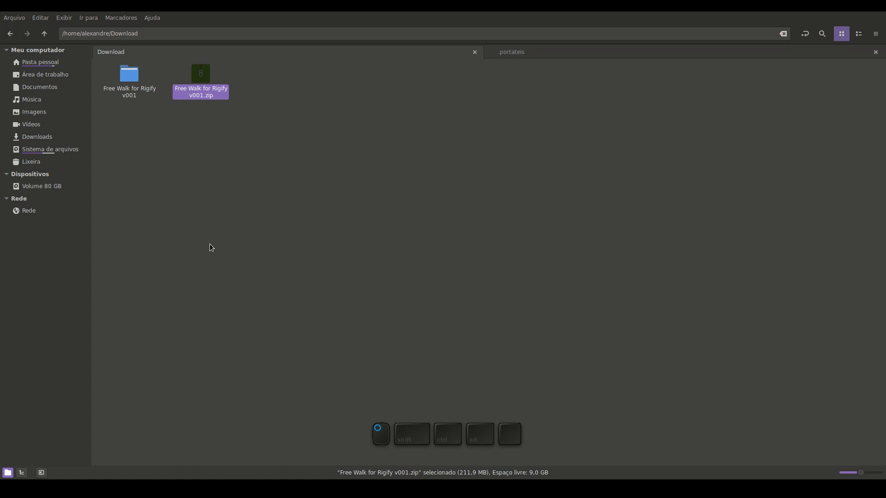
Open the extracted Free Walk for Rigify v001 folder and copy the Free Walk for Rigify.py file.
double_click(130, 78)
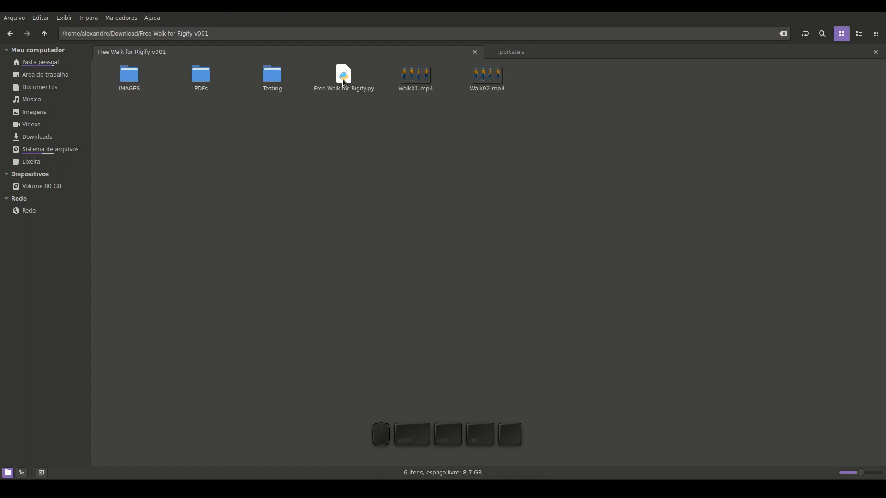
right_click(342, 81)
click(393, 155)
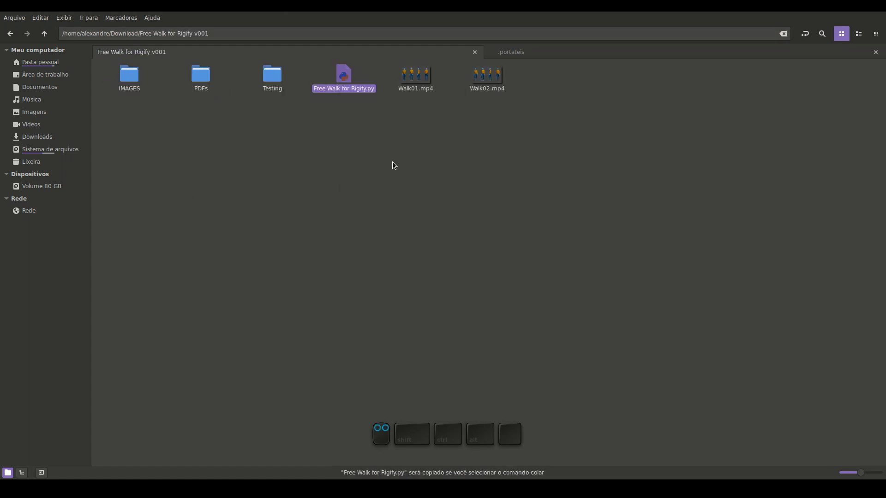
click(458, 234)
Paste the copied script into the Blender/blender-3.1.0/3.1/scripts/addons folder inside .portateis.
click(575, 52)
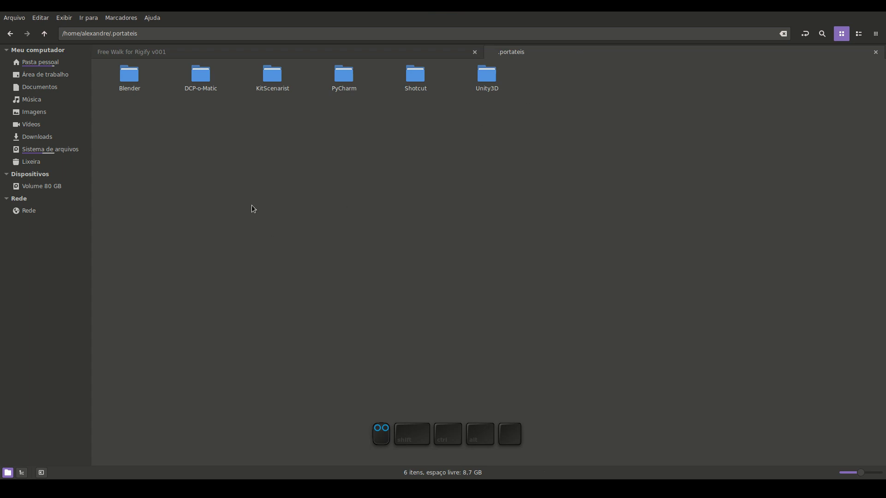
double_click(129, 77)
double_click(201, 84)
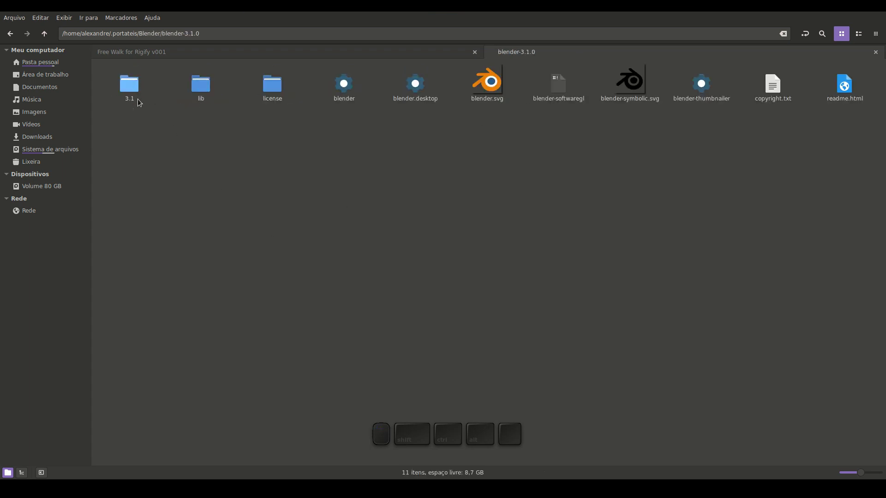
double_click(130, 84)
double_click(272, 82)
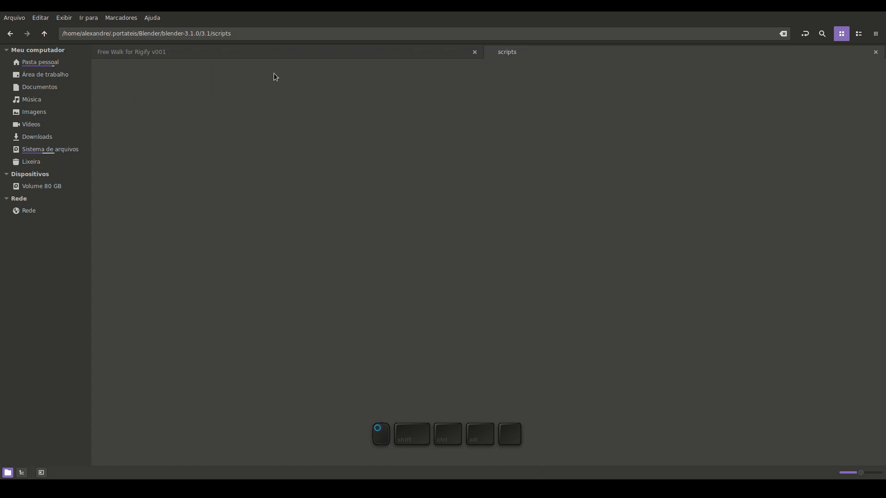
double_click(130, 81)
right_click(645, 444)
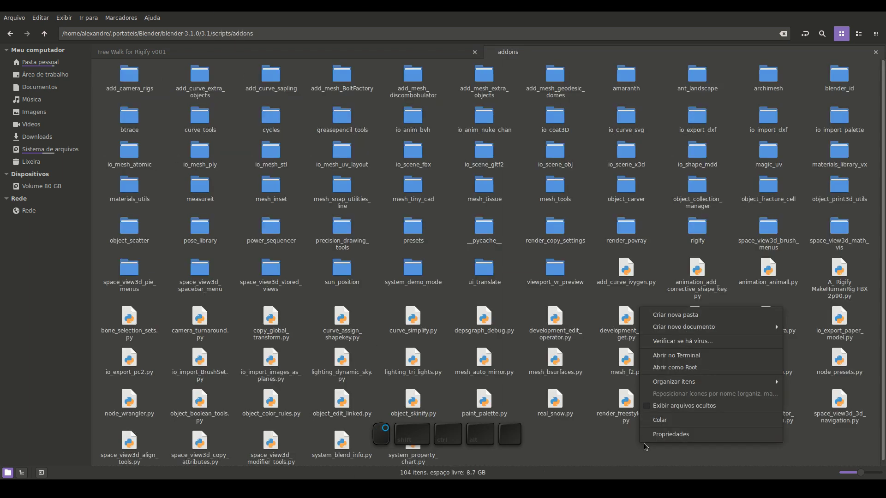
click(666, 421)
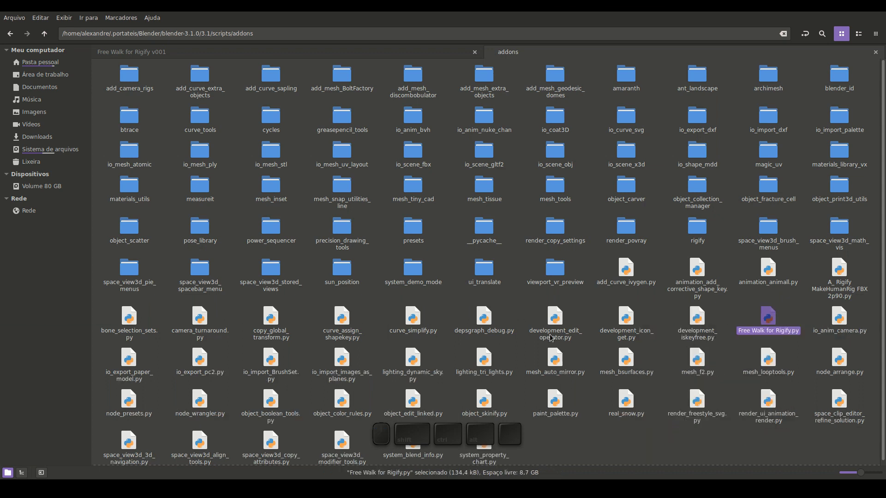
Launch Blender v3.10 from the graphics applications.
click(18, 487)
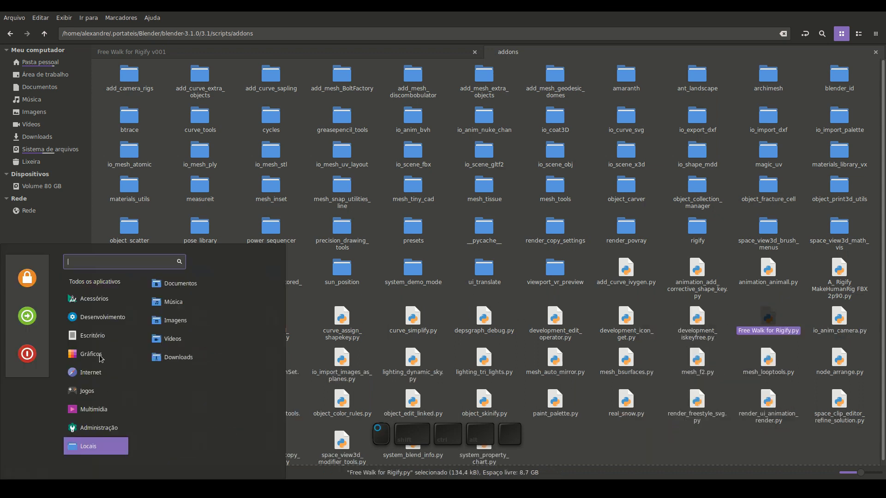
mouse_move(106, 355)
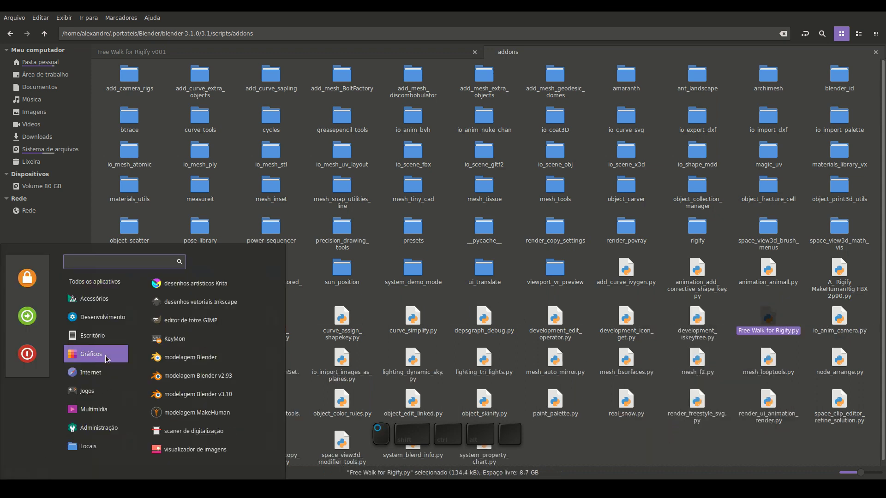
click(238, 399)
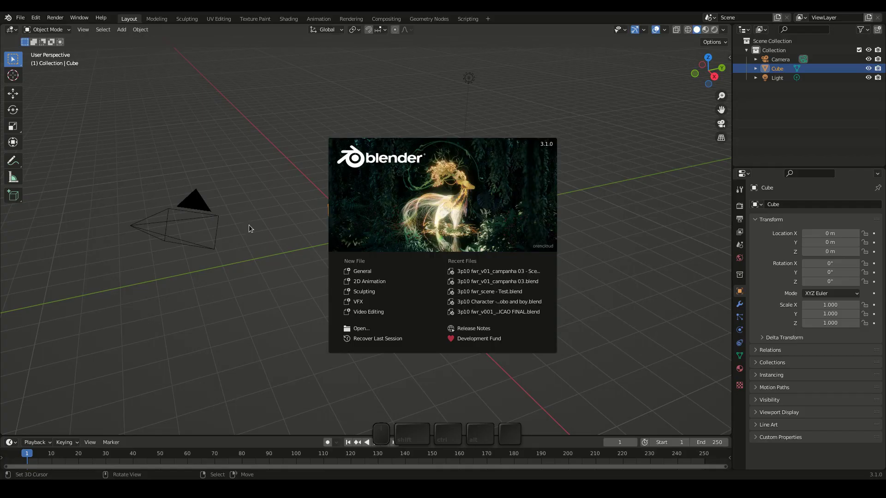
Search the add-on preferences for "free", expand the Animation: Free Walk for Rigify entry, and enable the add-on.
click(35, 18)
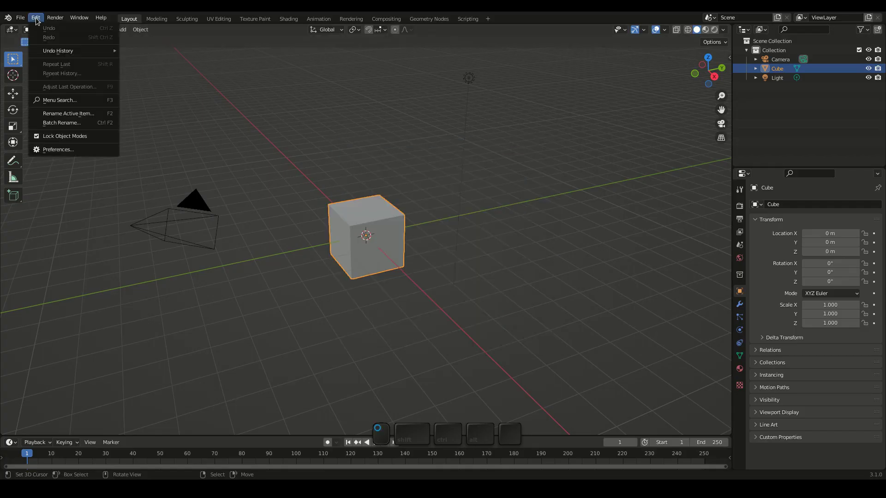
click(76, 149)
click(27, 127)
click(248, 62)
text(free)
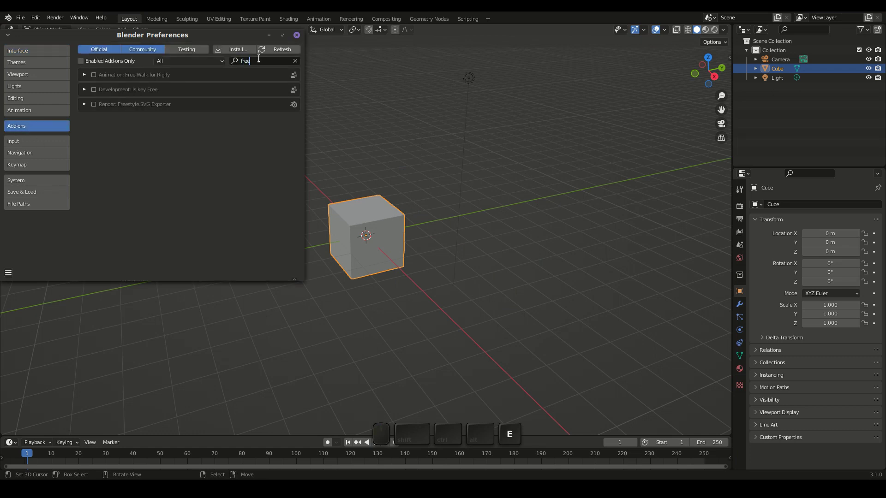
click(84, 75)
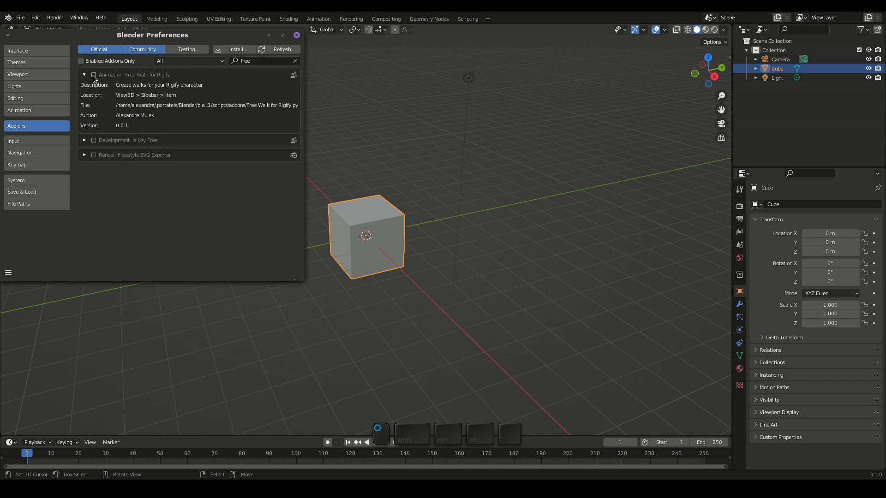
click(93, 75)
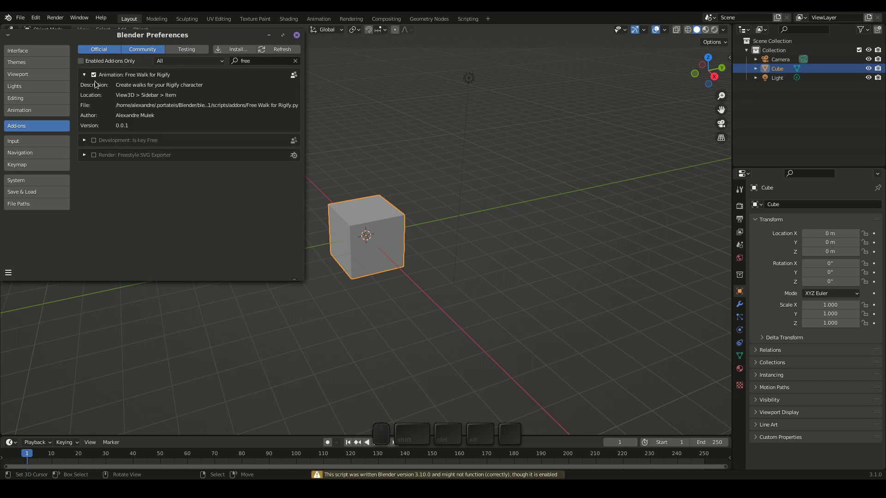